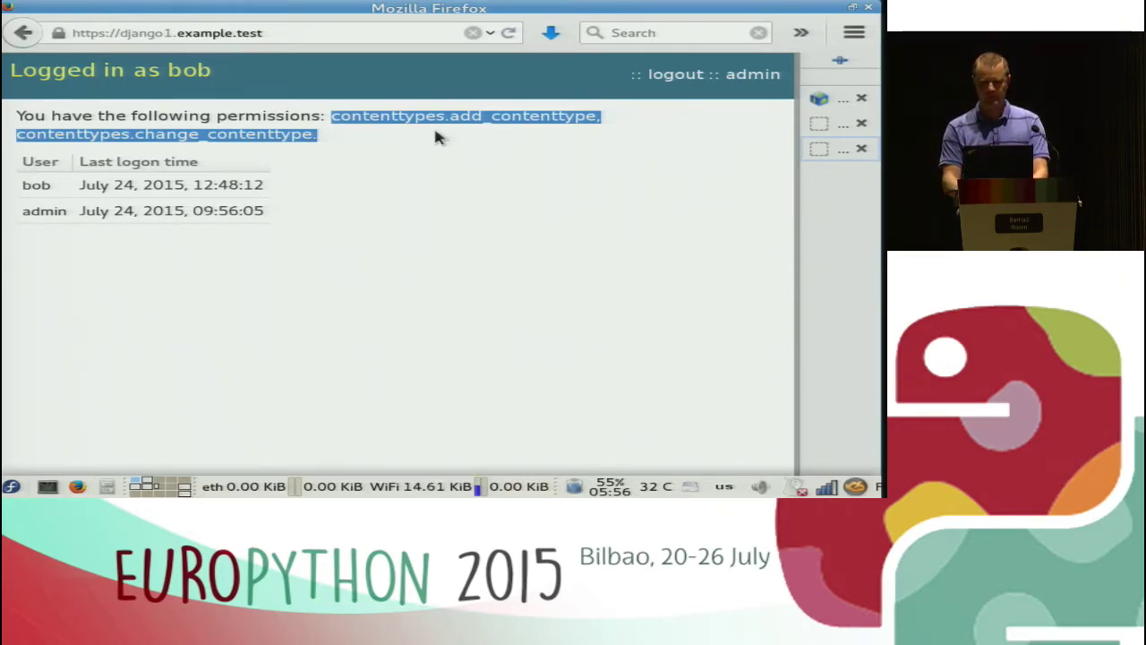
Sign in and back out of the Ipsilon identity provider, then log out of the Django site.
key(alt+Left)
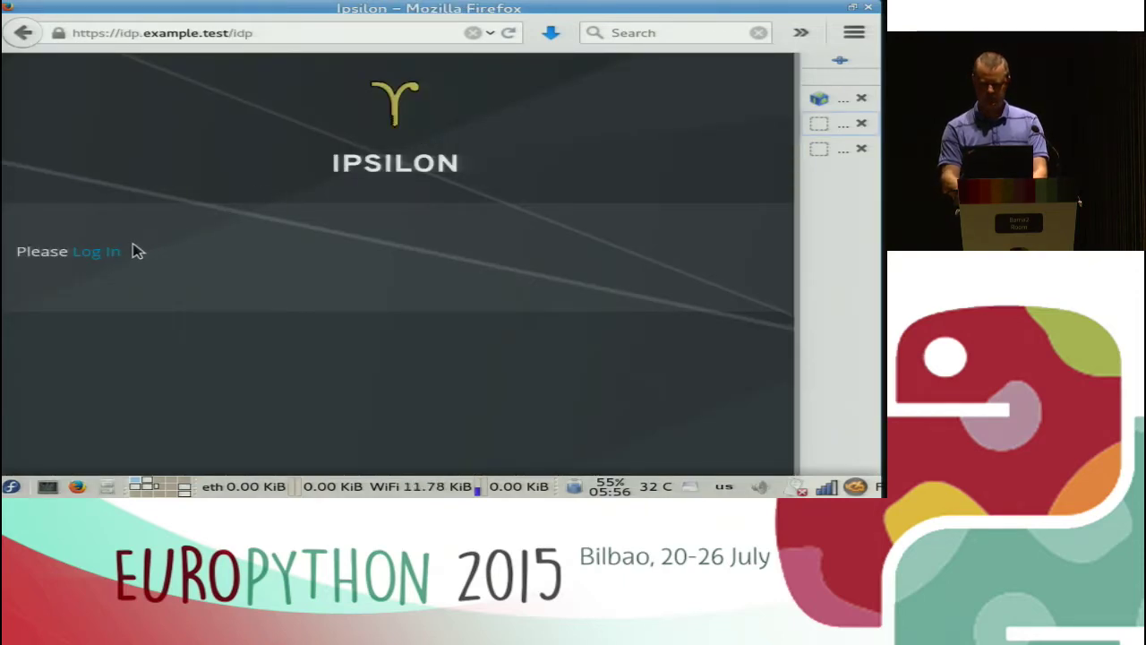
click(133, 251)
click(59, 287)
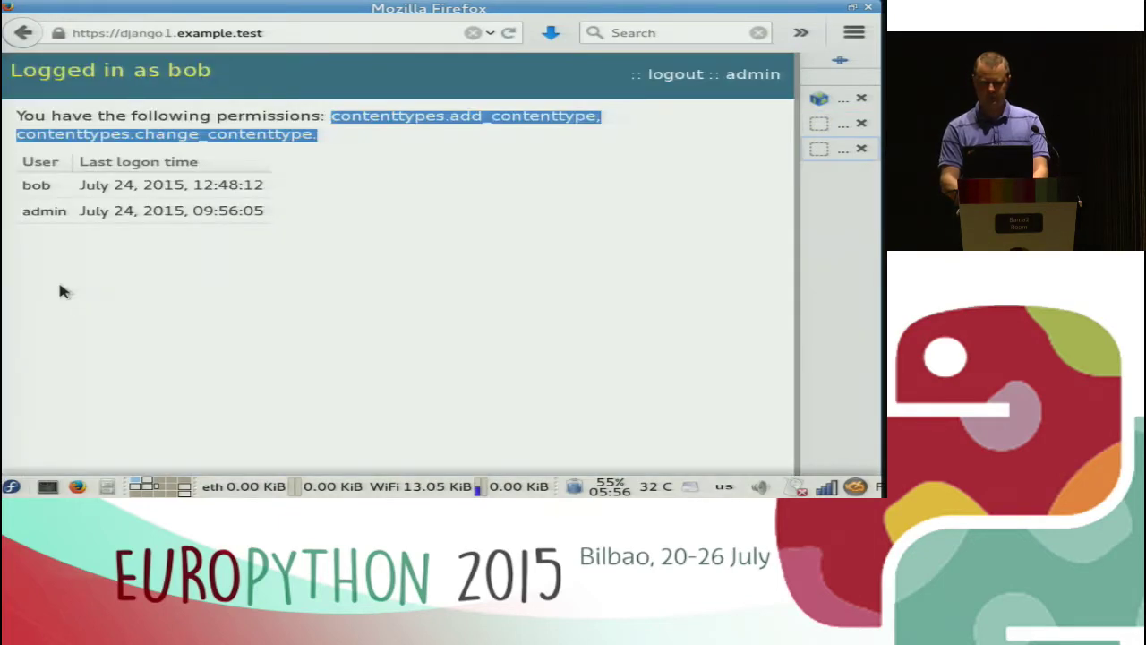
click(673, 75)
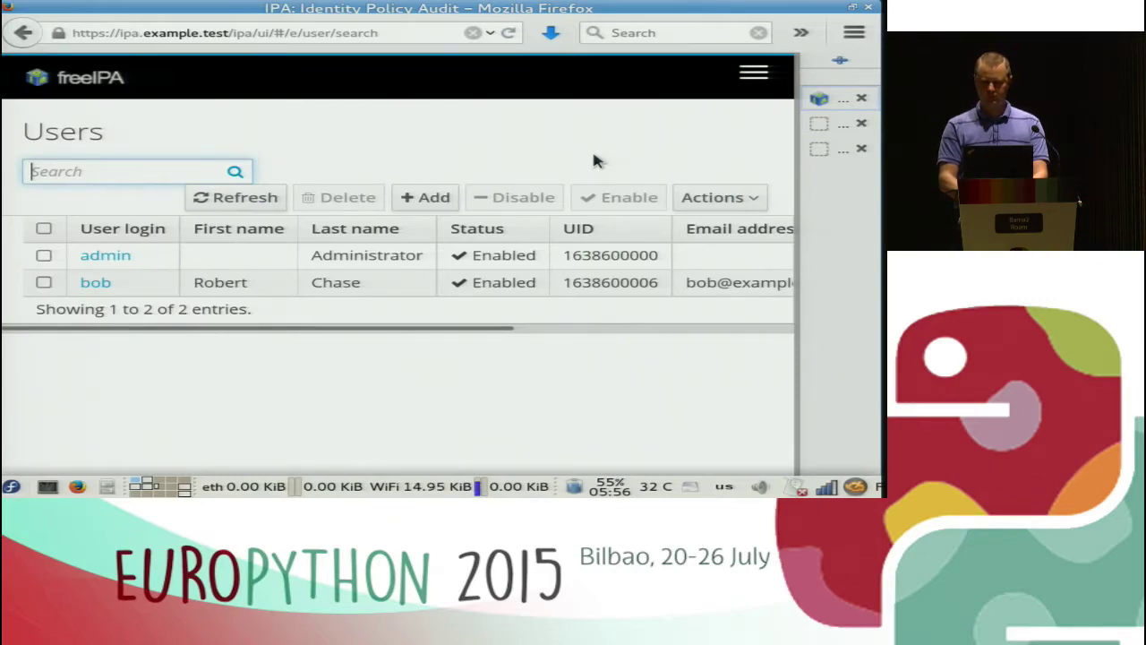
click(428, 198)
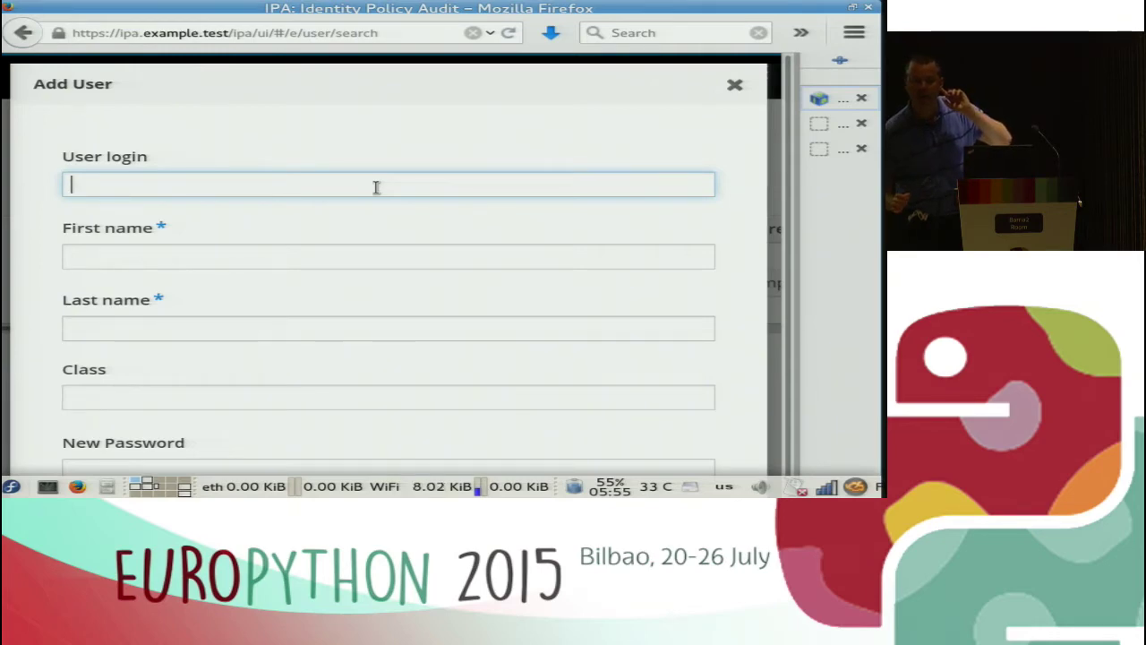
text(p)
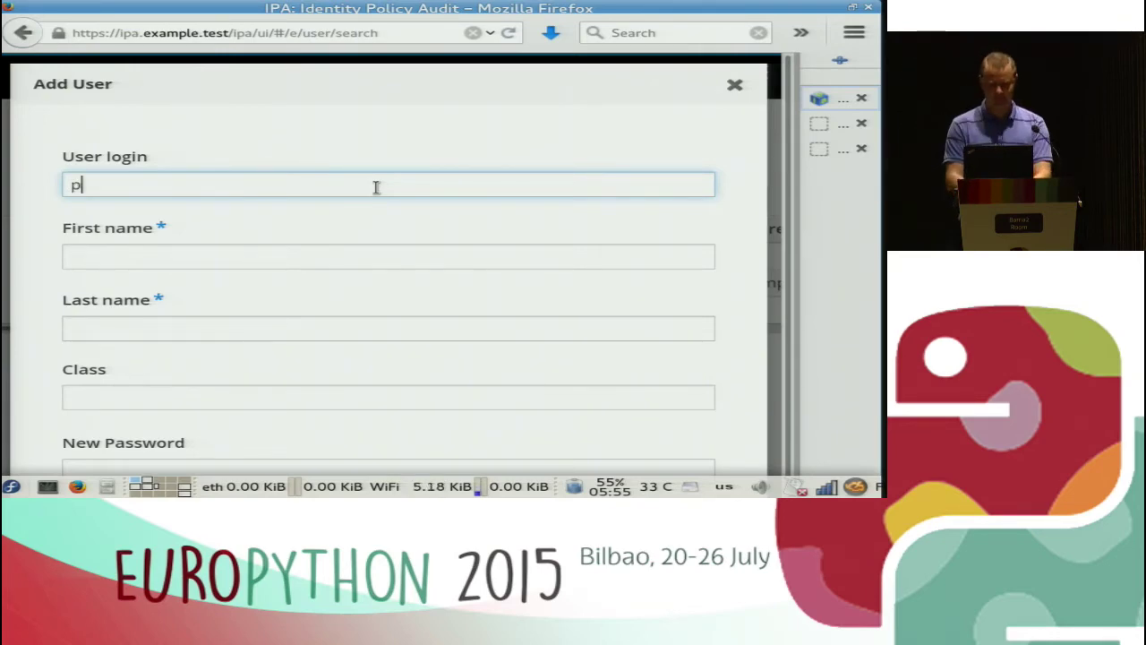
text(enny)
key(Tab)
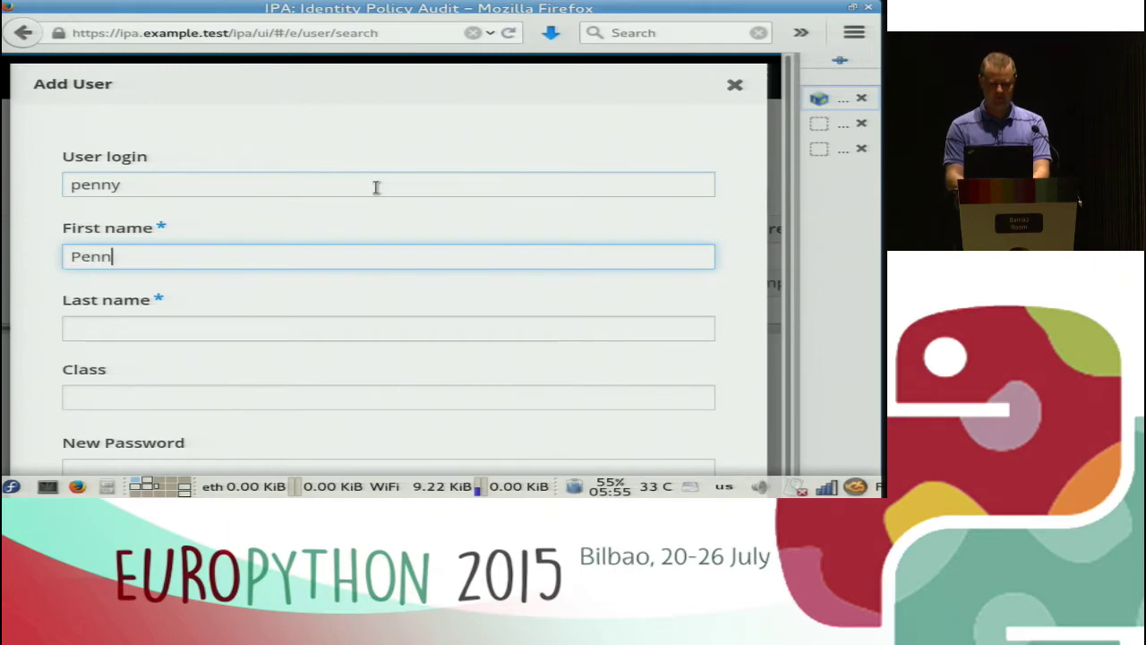
key(Tab)
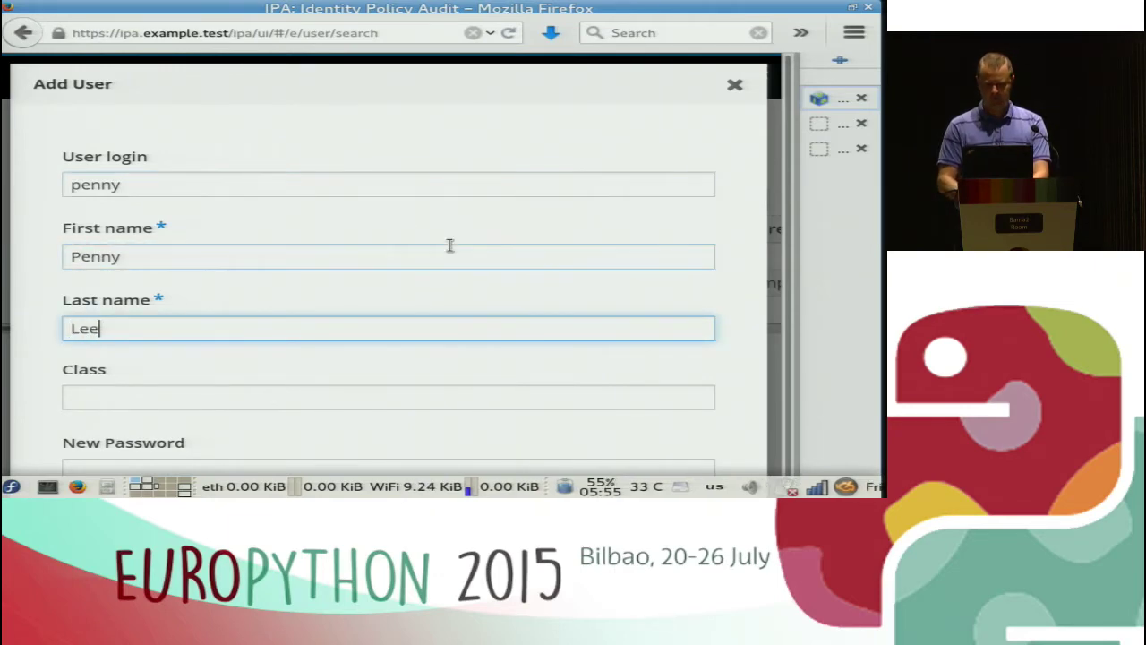
Enter and confirm the six-character password, then zoom the page out two steps.
scroll(449, 245, down, 2)
click(212, 364)
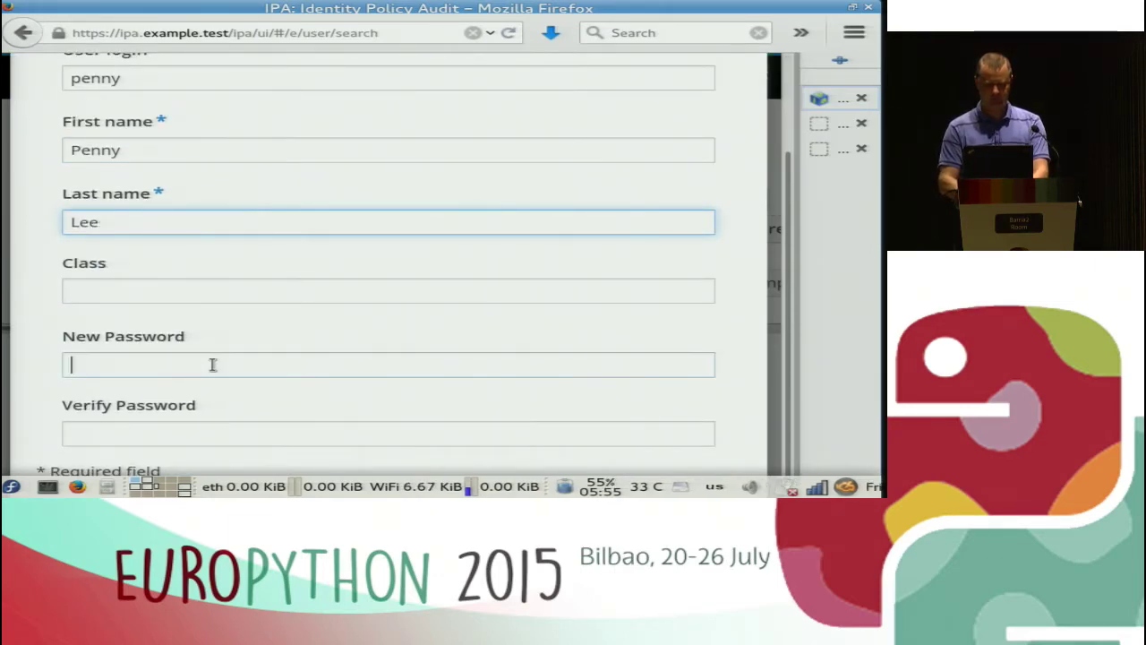
text(••••••)
key(Tab)
text(••••••)
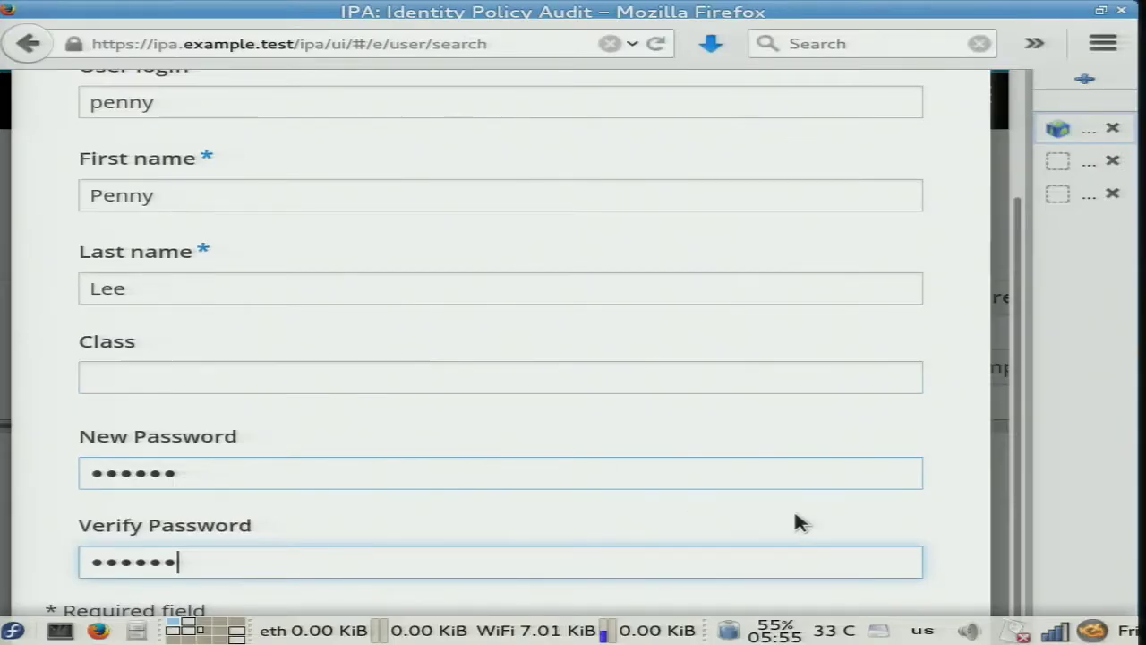
click(893, 510)
scroll(892, 511, up, 1)
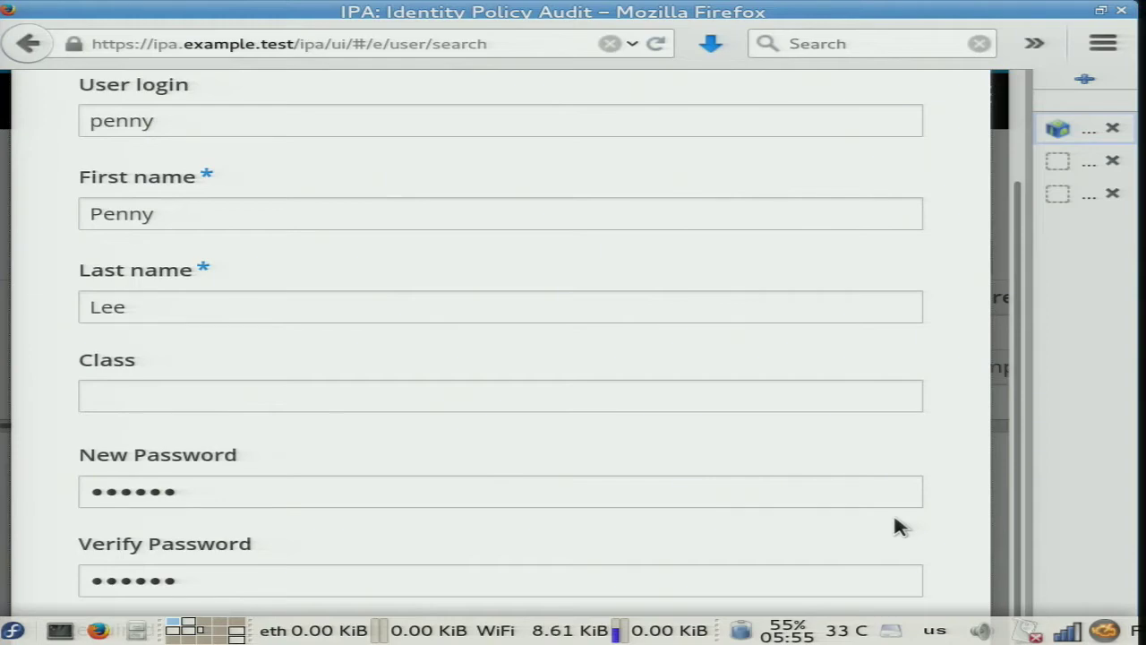
key(ctrl+minus)
key(ctrl+minus)
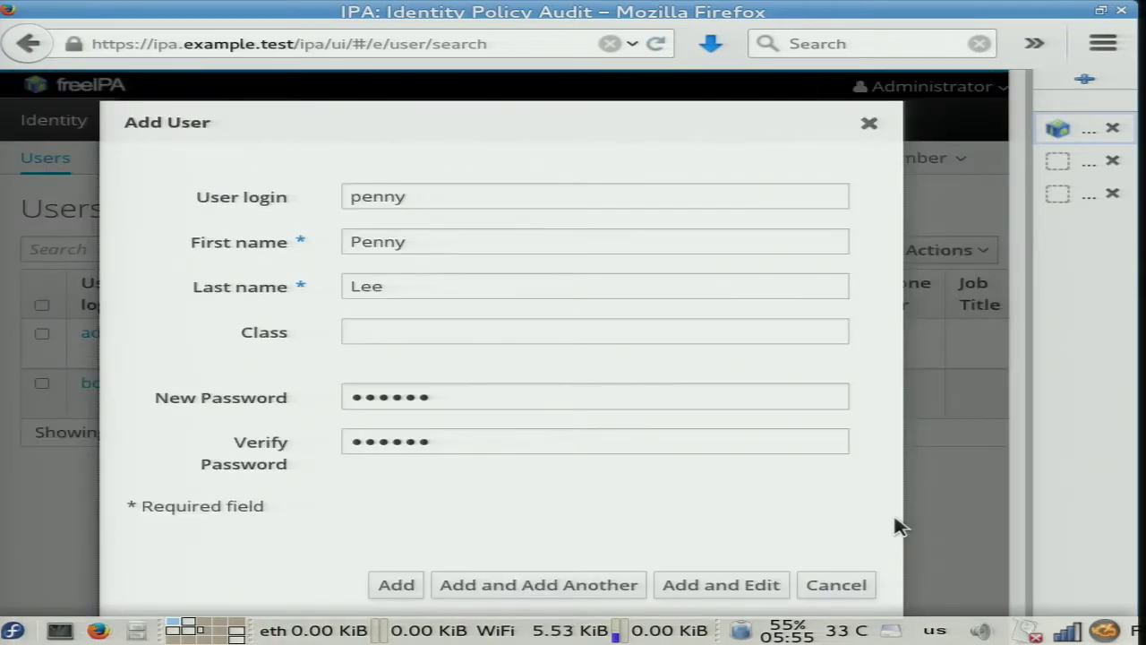
key(ctrl+minus)
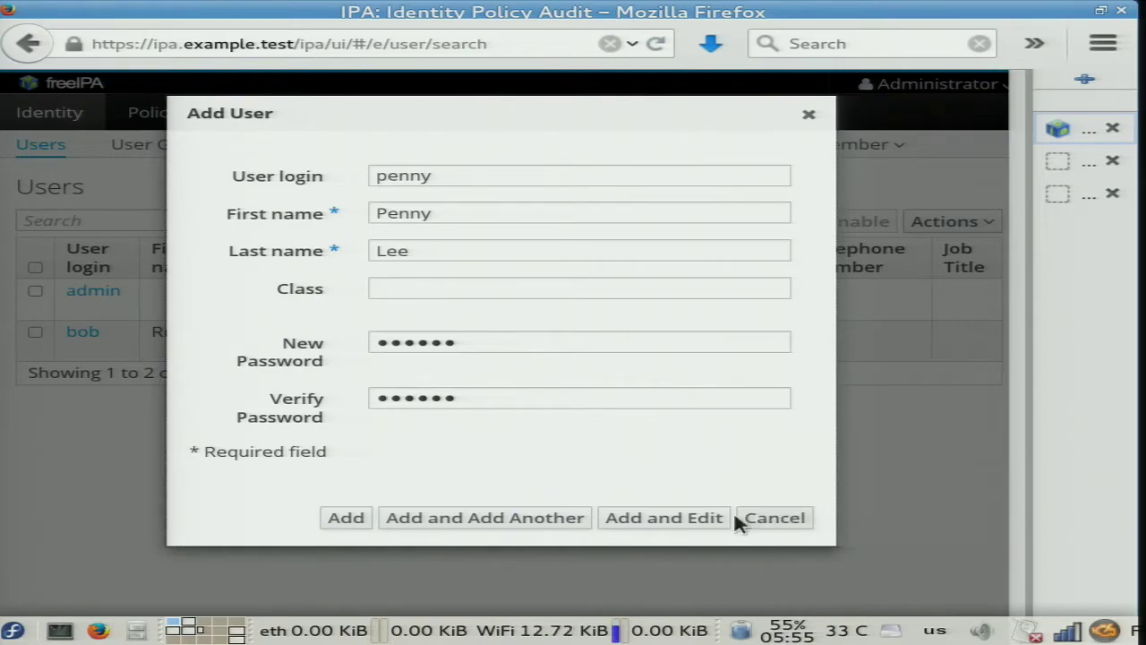
Submit user penny and enter the admin password on the session-expired login screen.
click(684, 520)
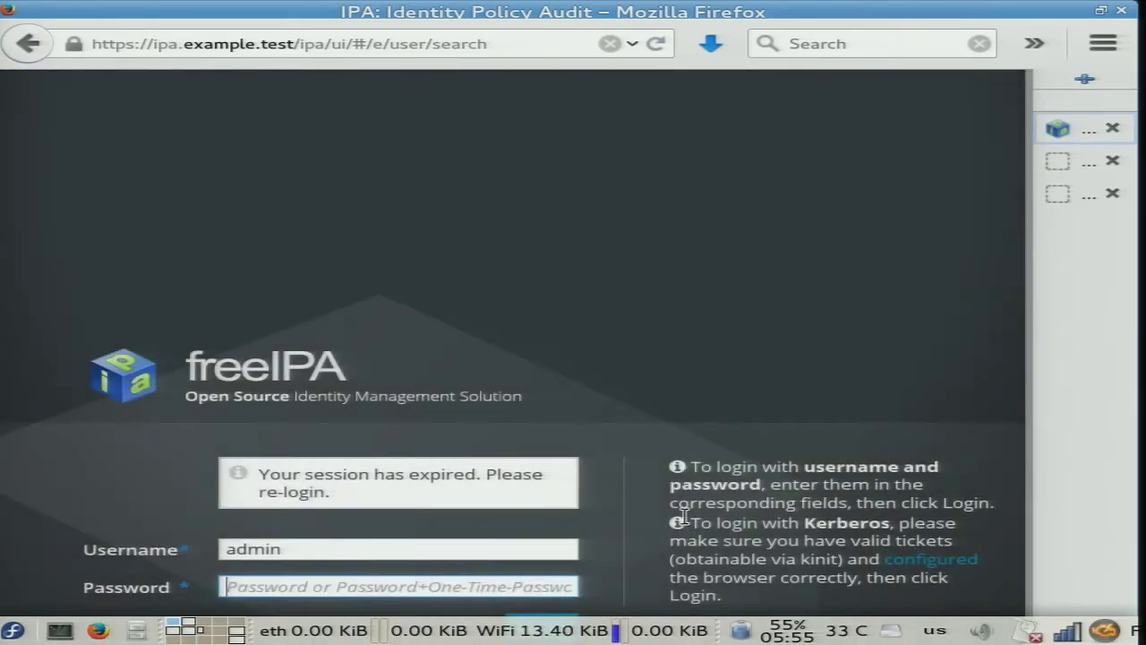
text(**********)
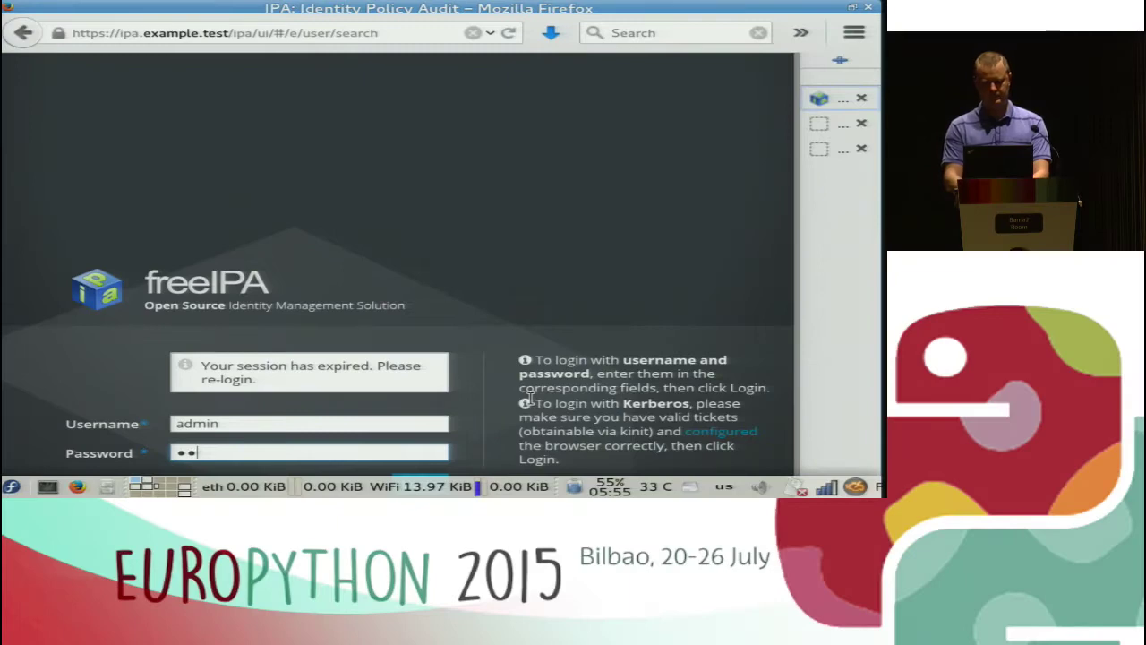
key(Tab)
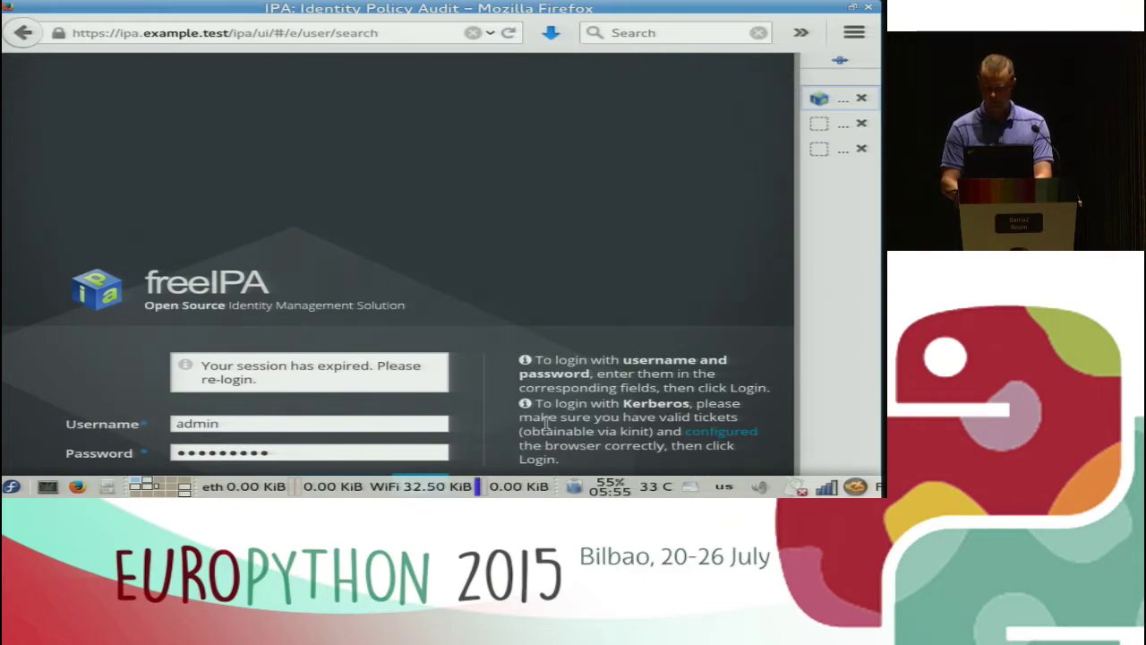
right_click(23, 470)
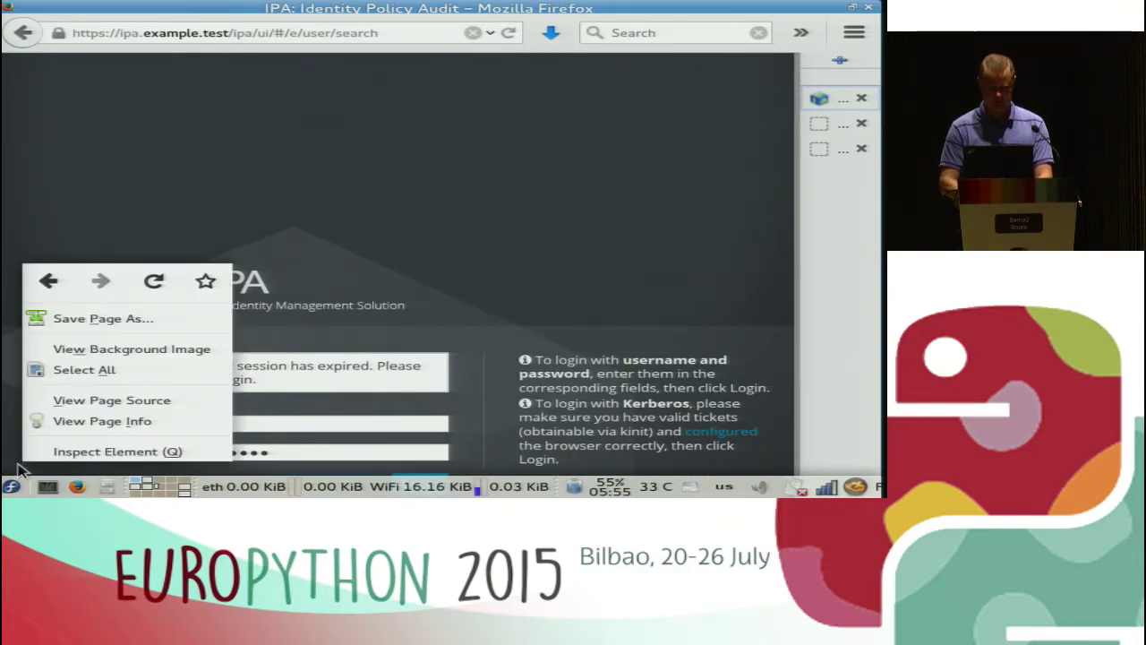
click(7, 467)
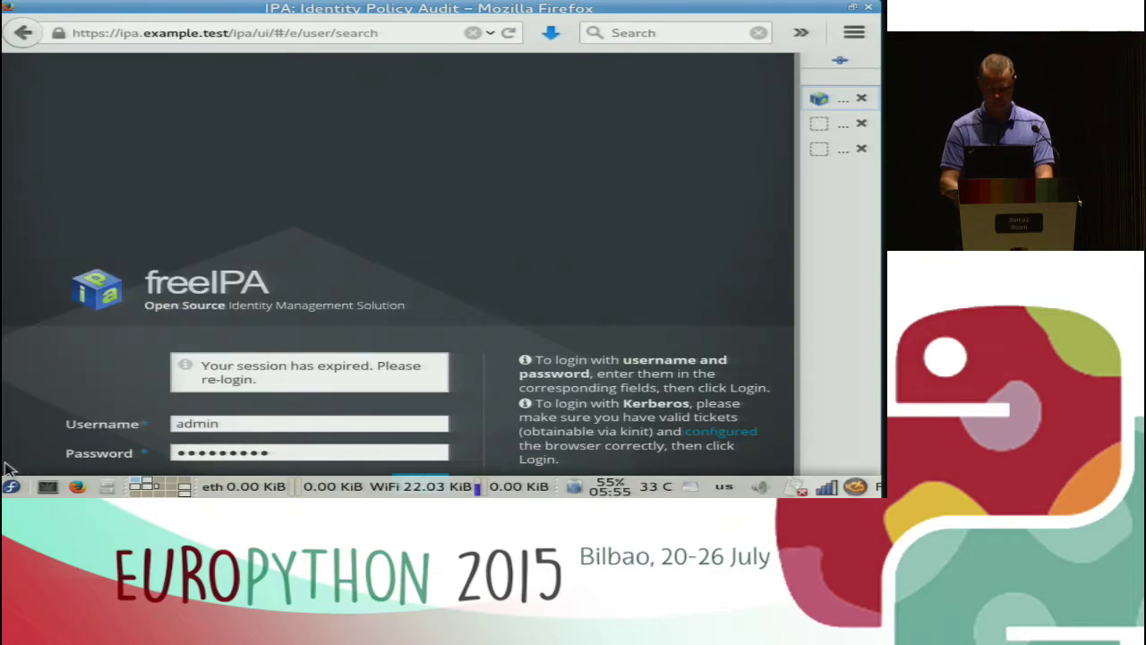
scroll(7, 467, down, 1)
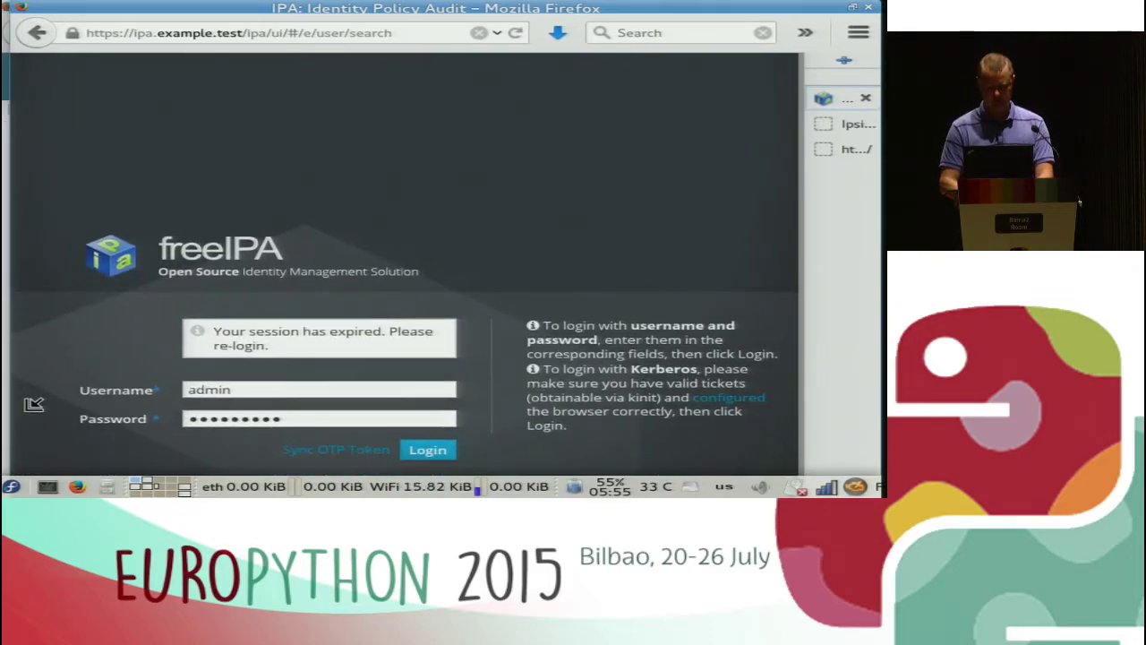
Log back in and add penny to the network-admins group, then return to the Users list.
click(415, 437)
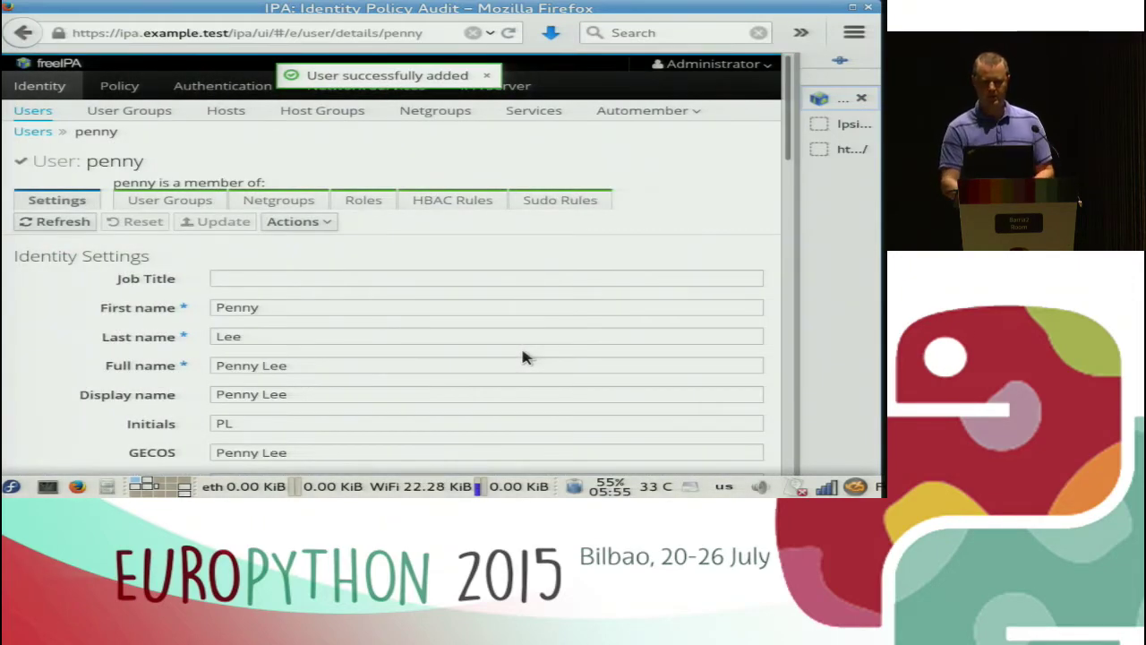
click(183, 202)
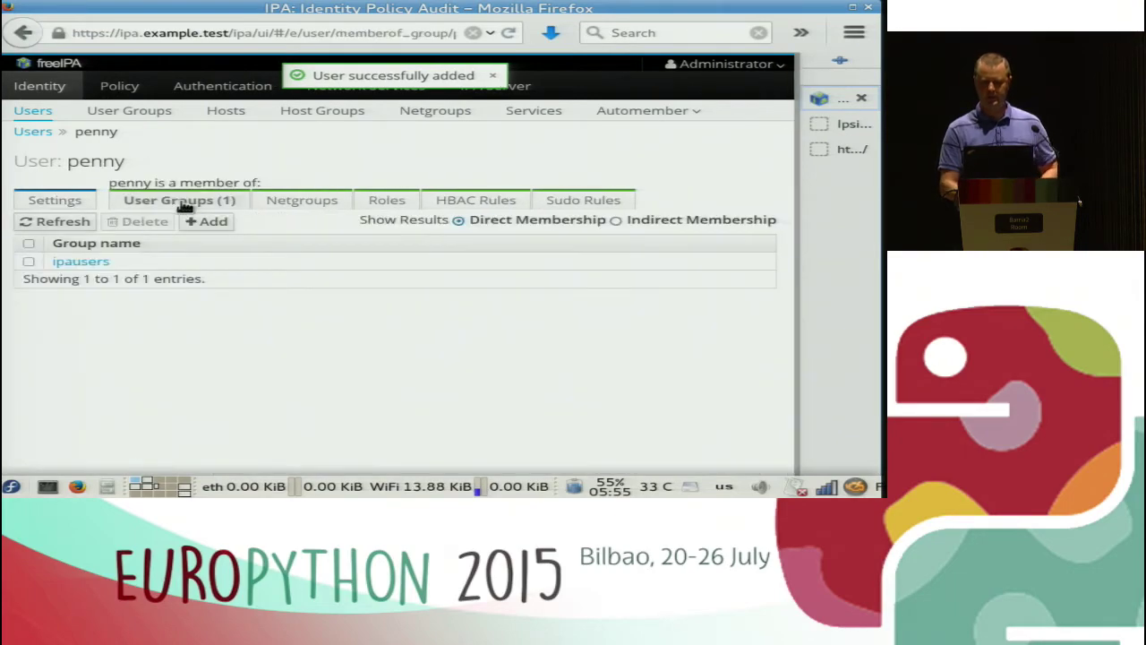
click(194, 221)
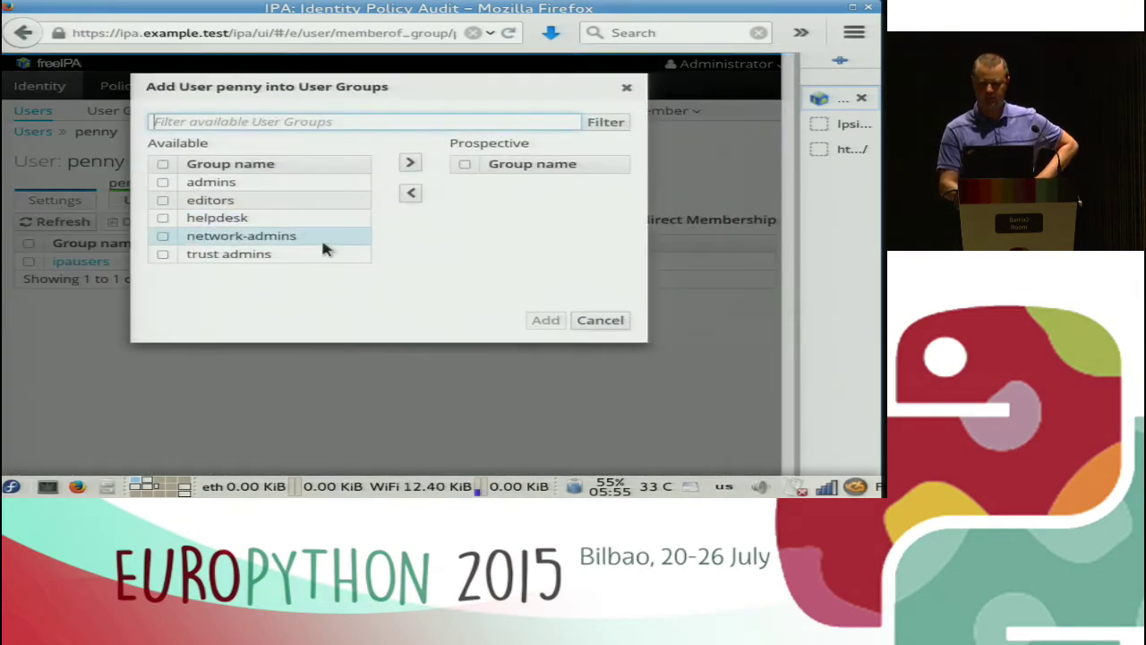
click(163, 236)
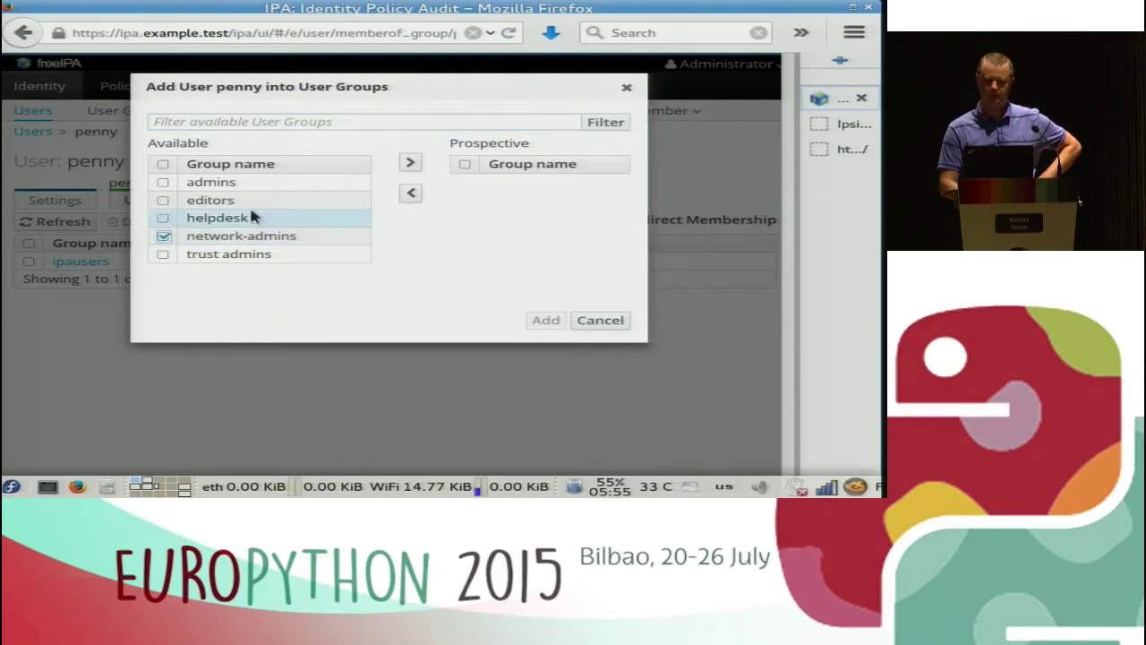
click(410, 162)
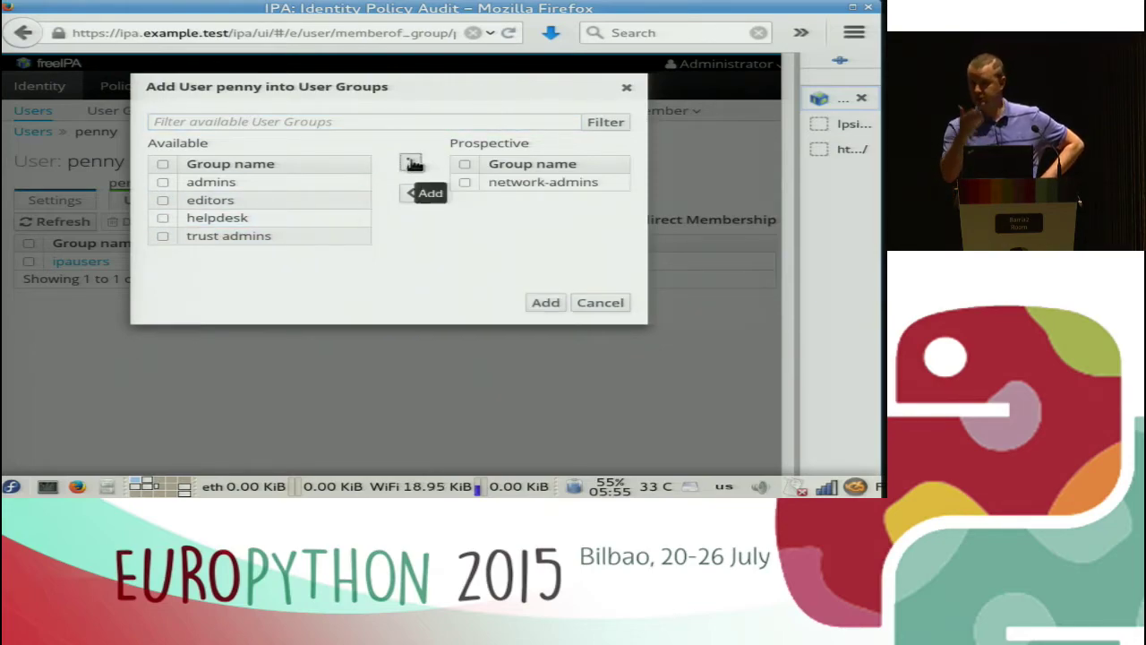
click(546, 303)
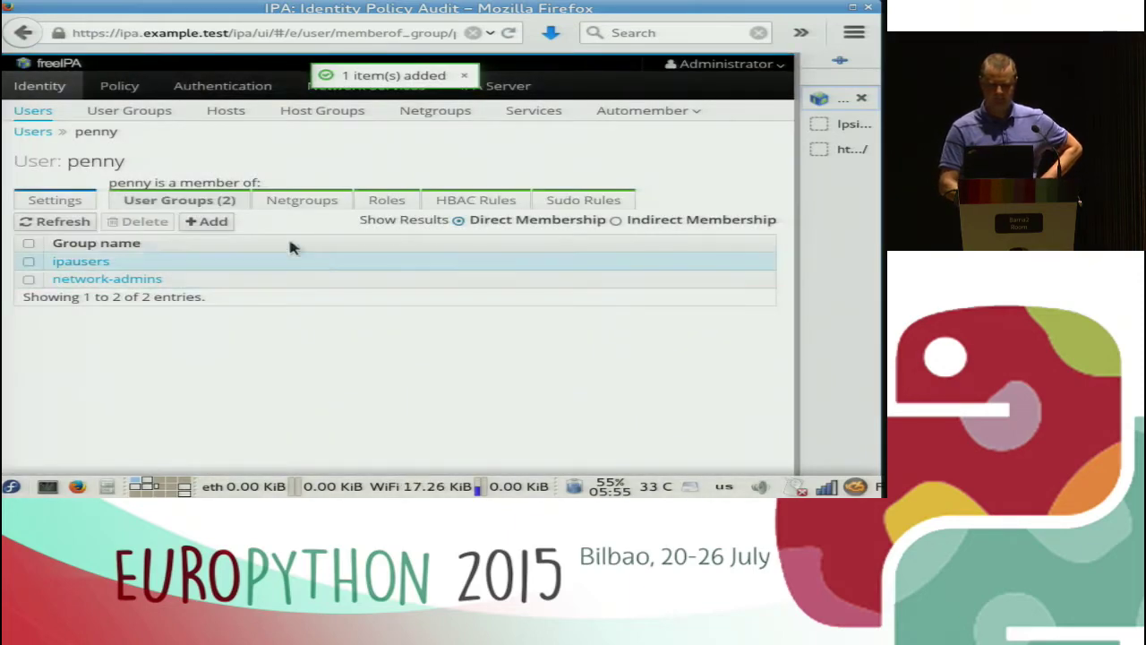
click(33, 132)
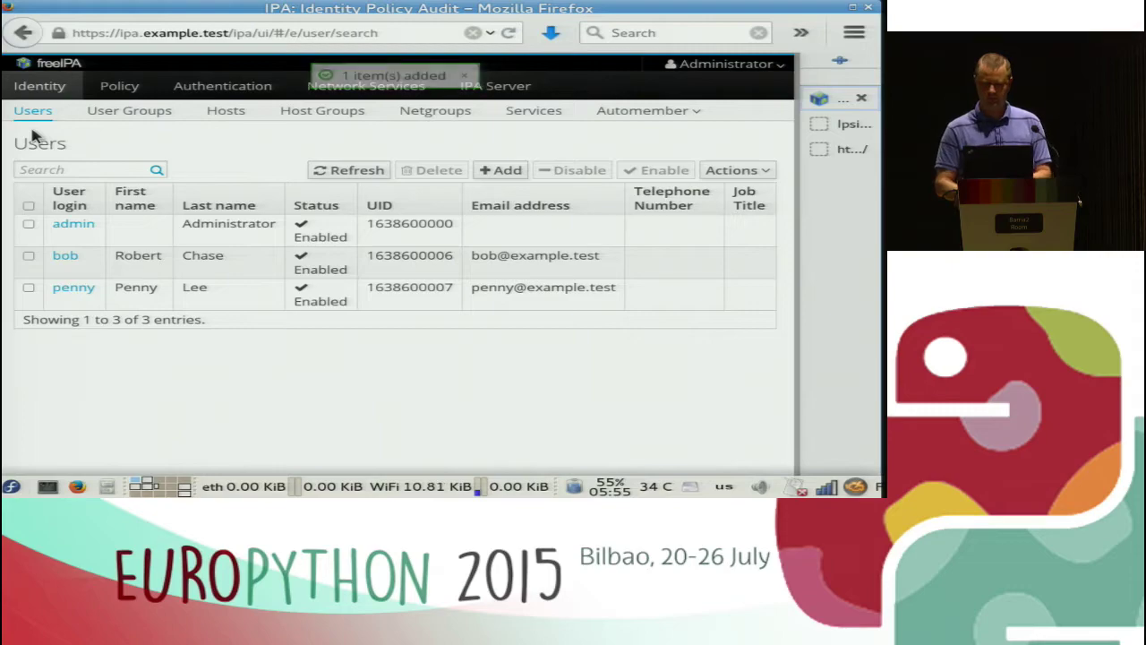
Open penny's record and edit the e-mail address so its login part ends in 'lee'.
click(75, 288)
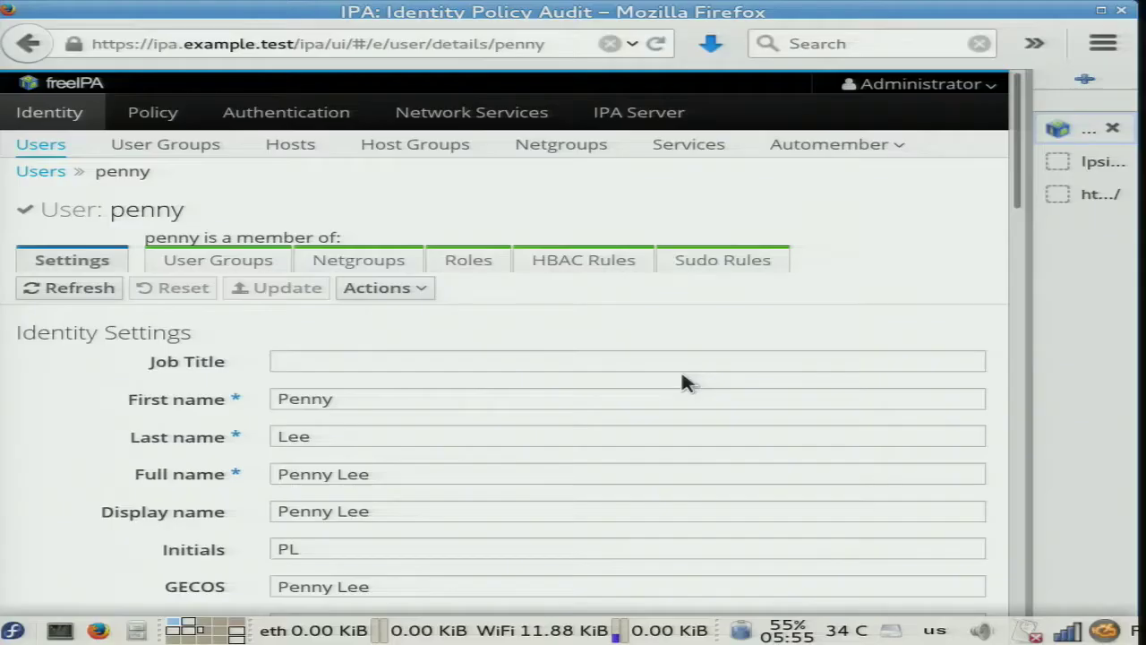
scroll(719, 356, down, 10)
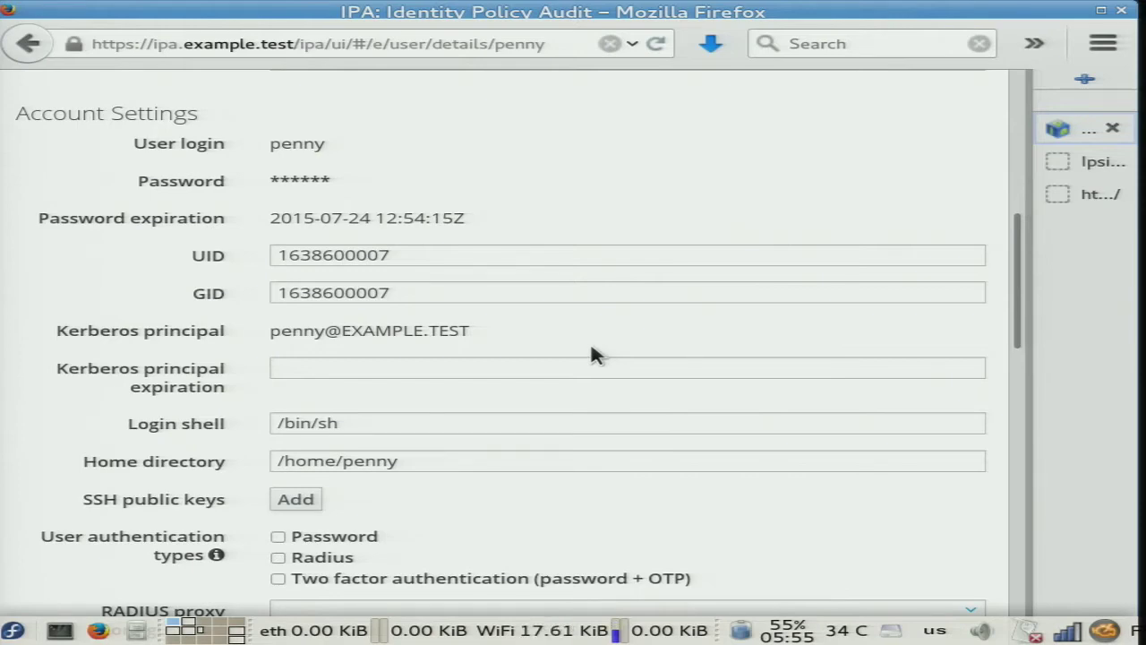
scroll(591, 349, down, 10)
scroll(591, 356, down, 1)
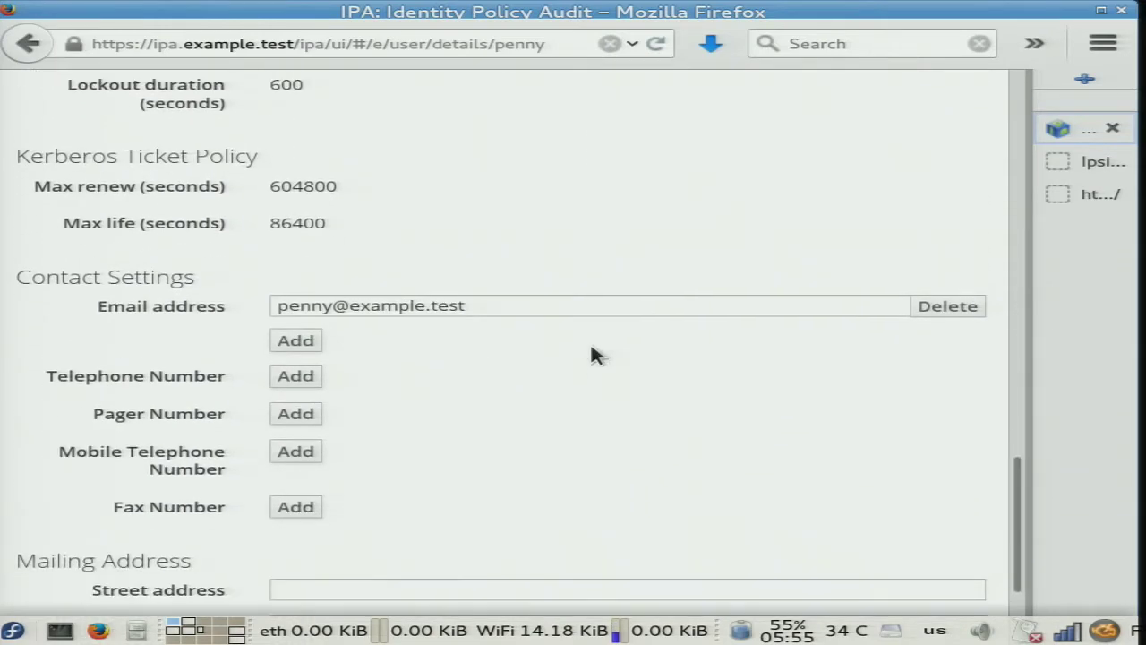
click(336, 306)
key(BackSpace)
key(BackSpace)
key(BackSpace)
key(BackSpace)
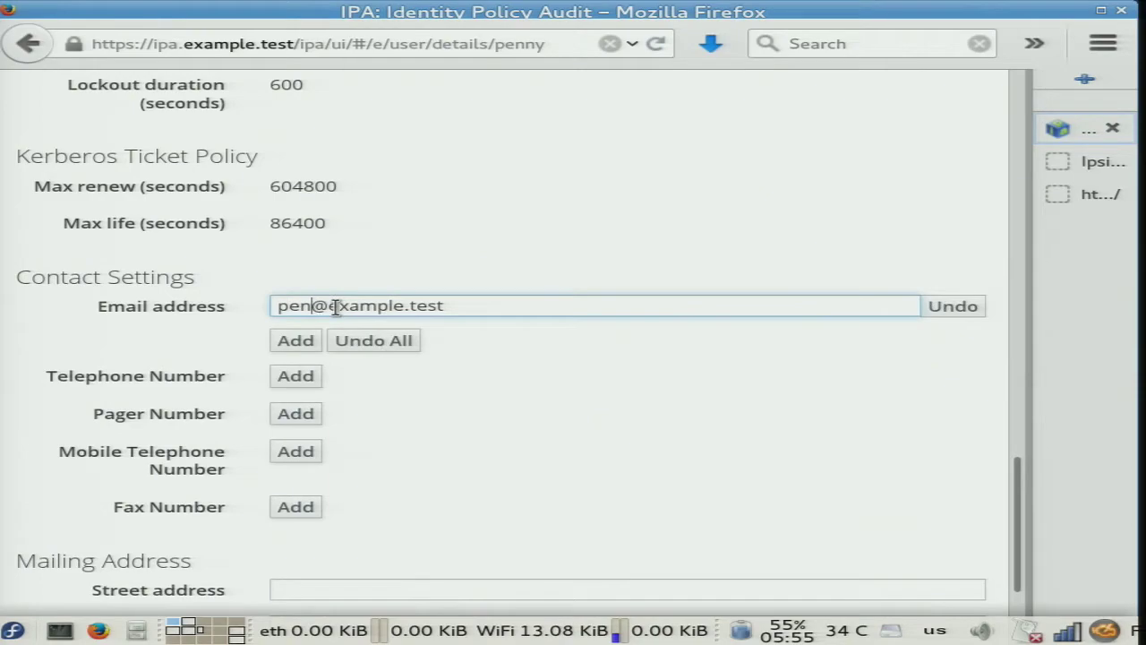
text(lee)
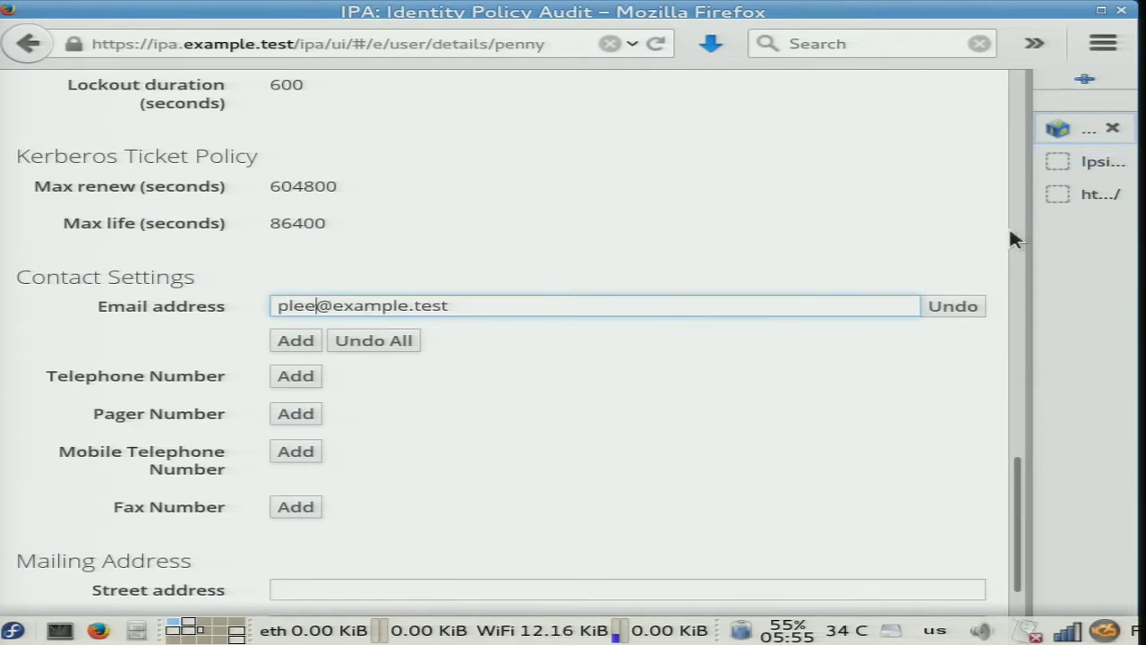
Save the updated e-mail address and go back to the full Users list.
click(991, 234)
scroll(992, 240, down, 4)
scroll(992, 239, up, 15)
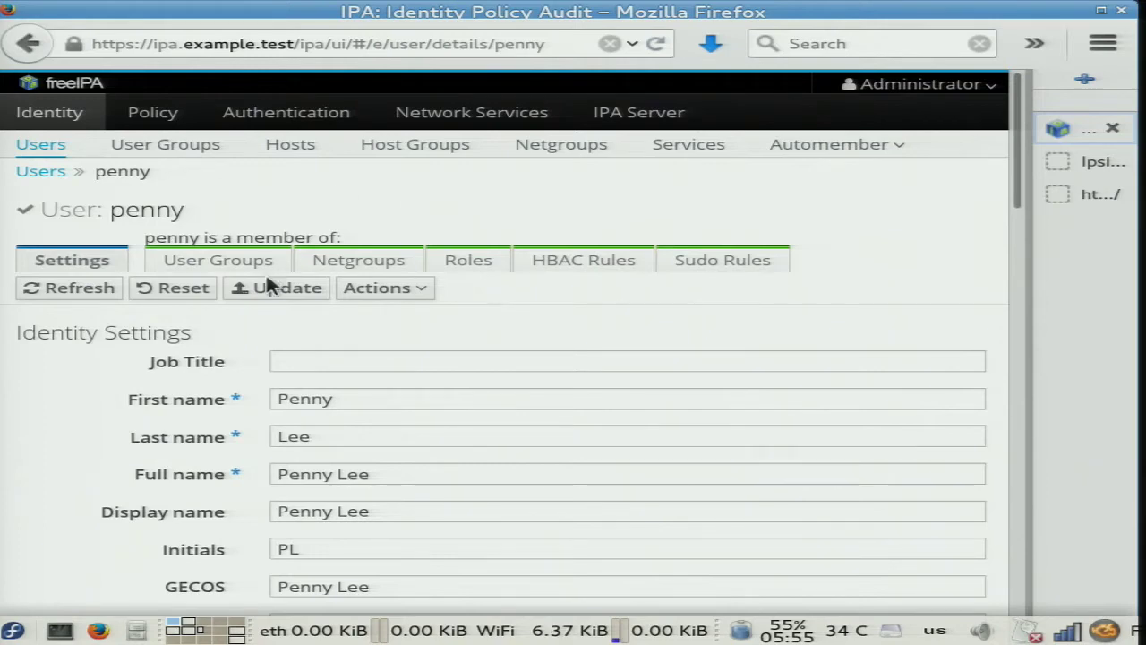
click(274, 287)
click(42, 172)
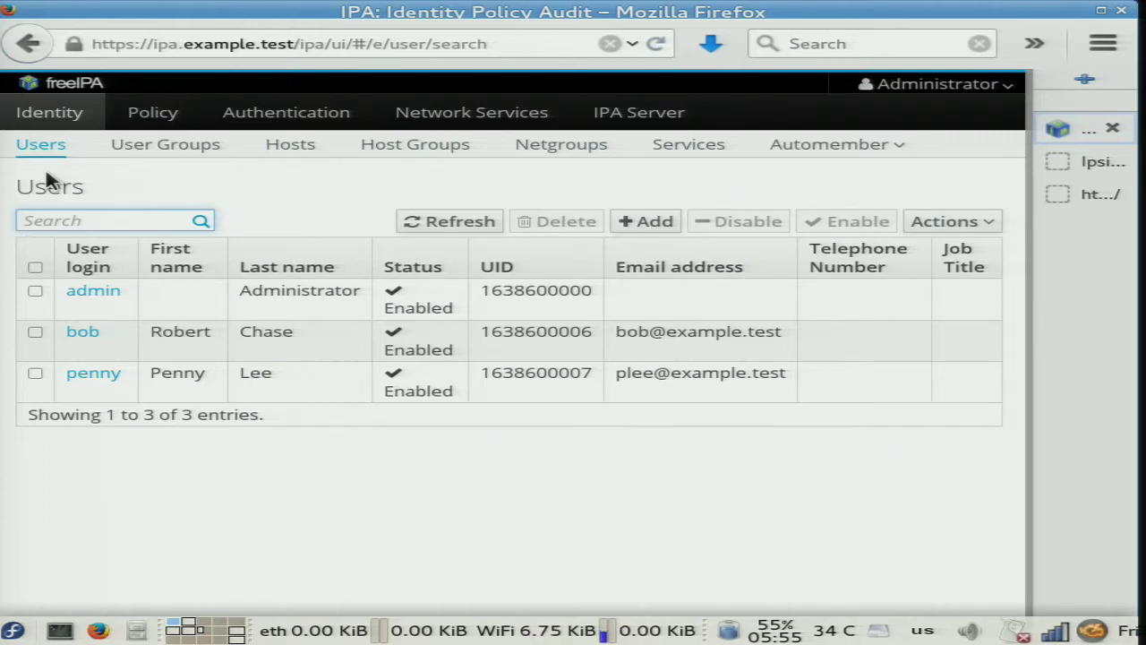
key(alt+Tab)
text(kinit p)
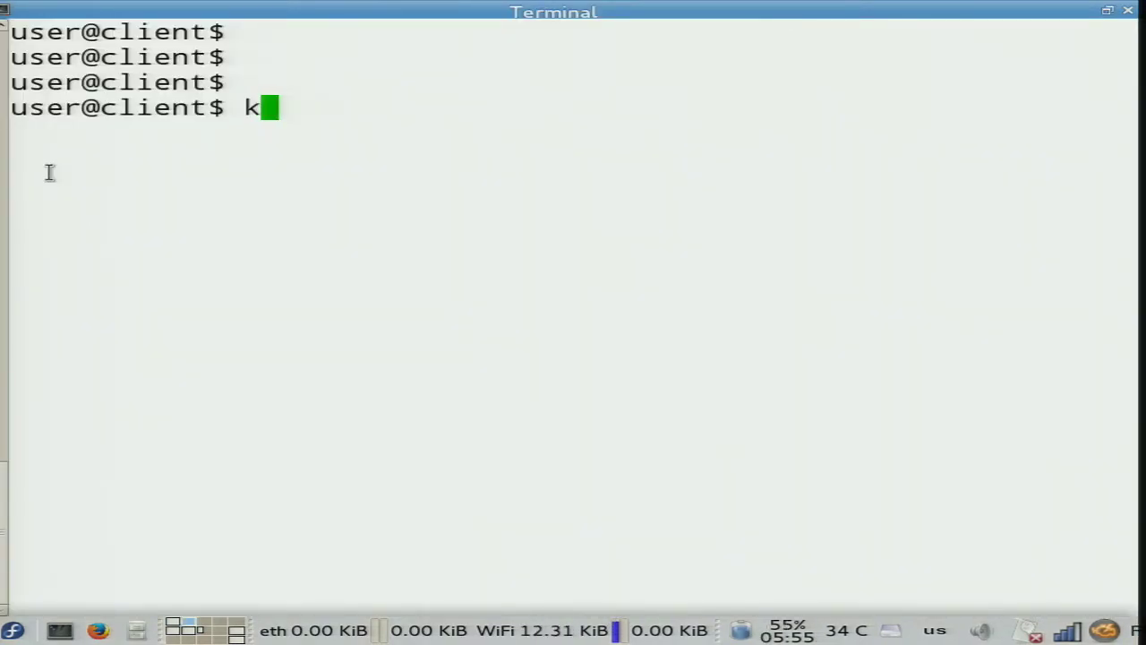
text(e)
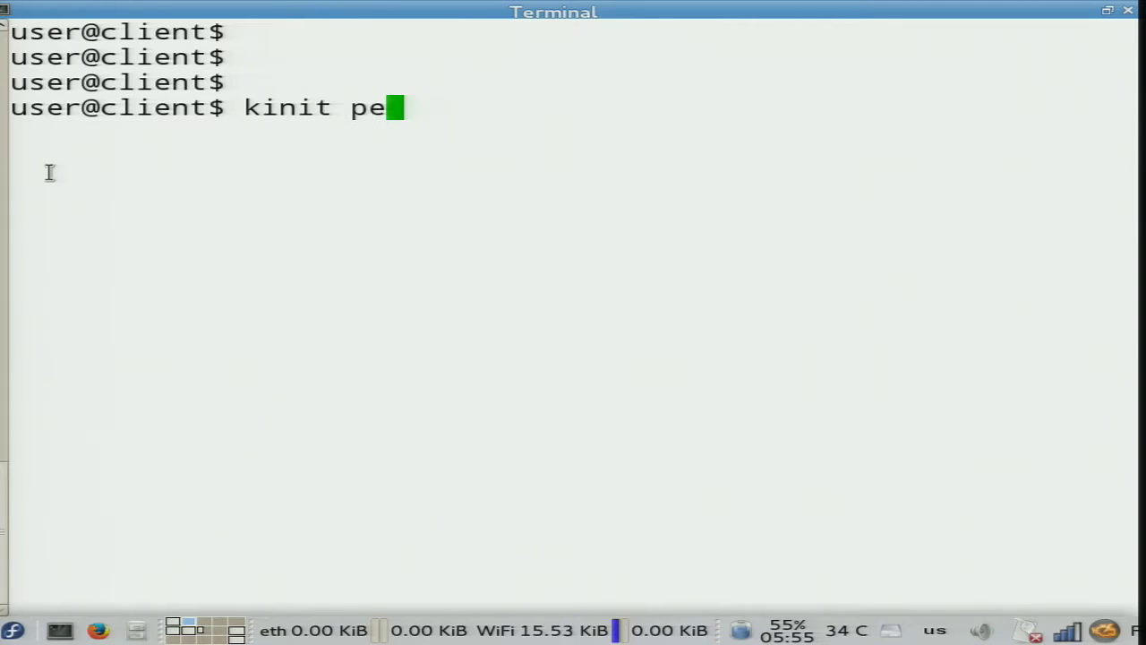
text(nny@EXAMPLE.TEST)
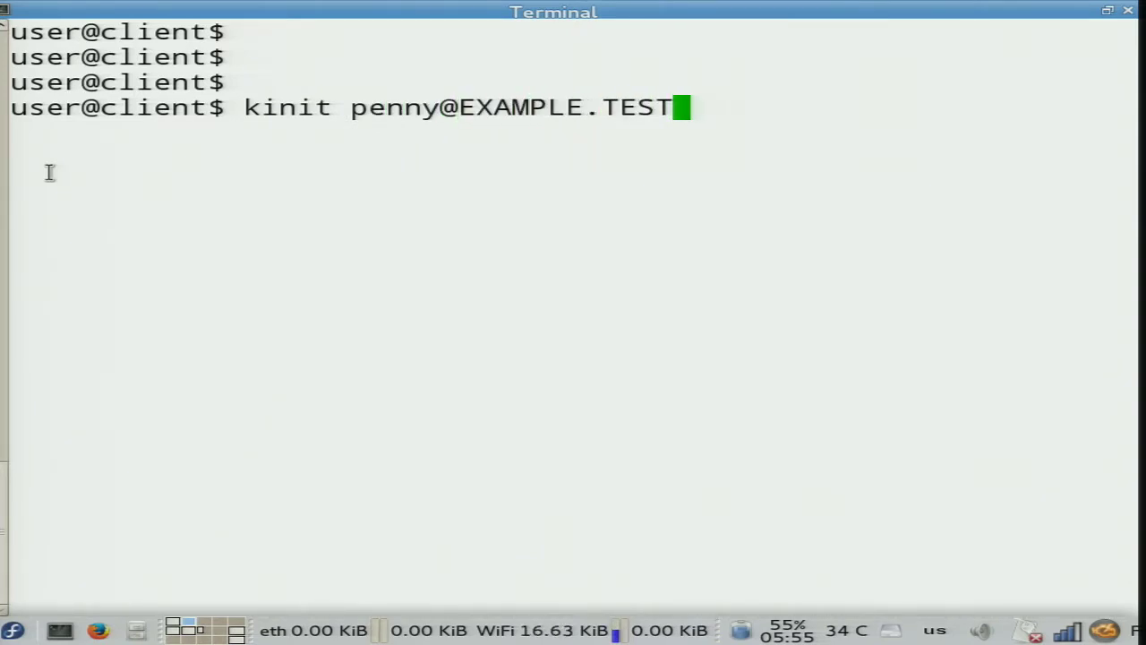
key(Return)
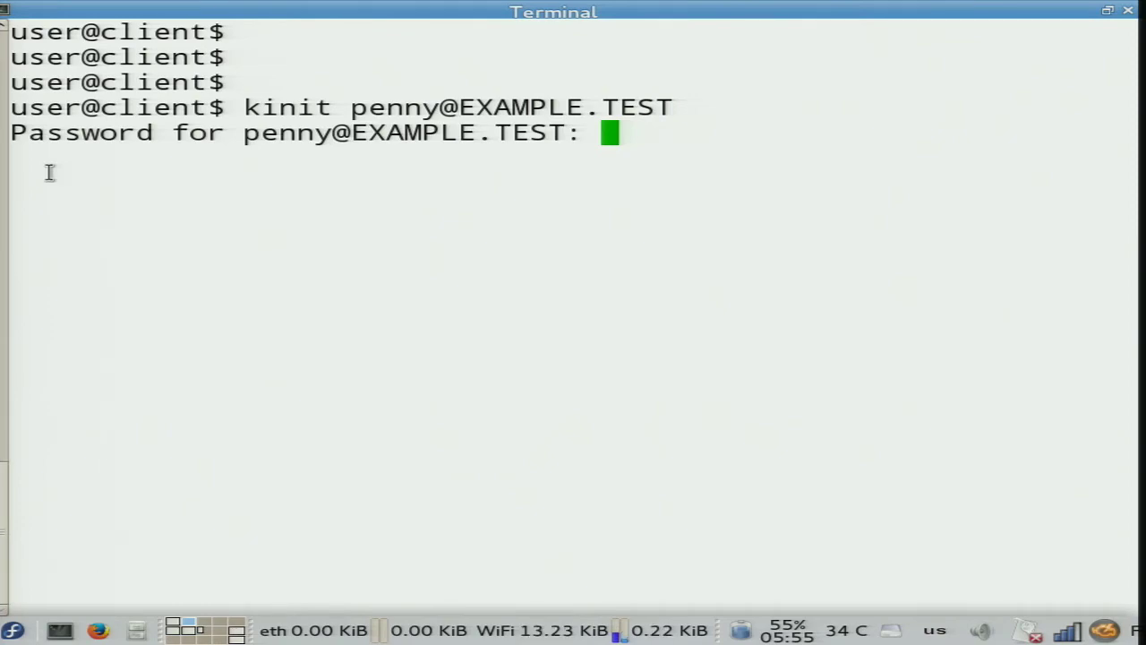
key(Return)
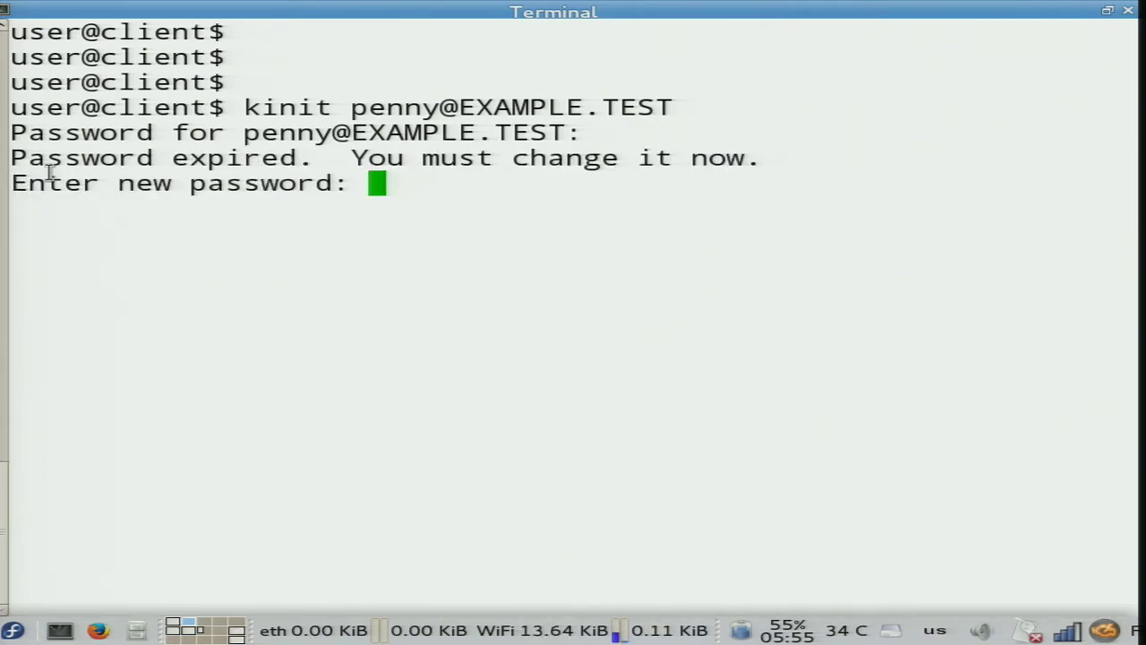
key(Return)
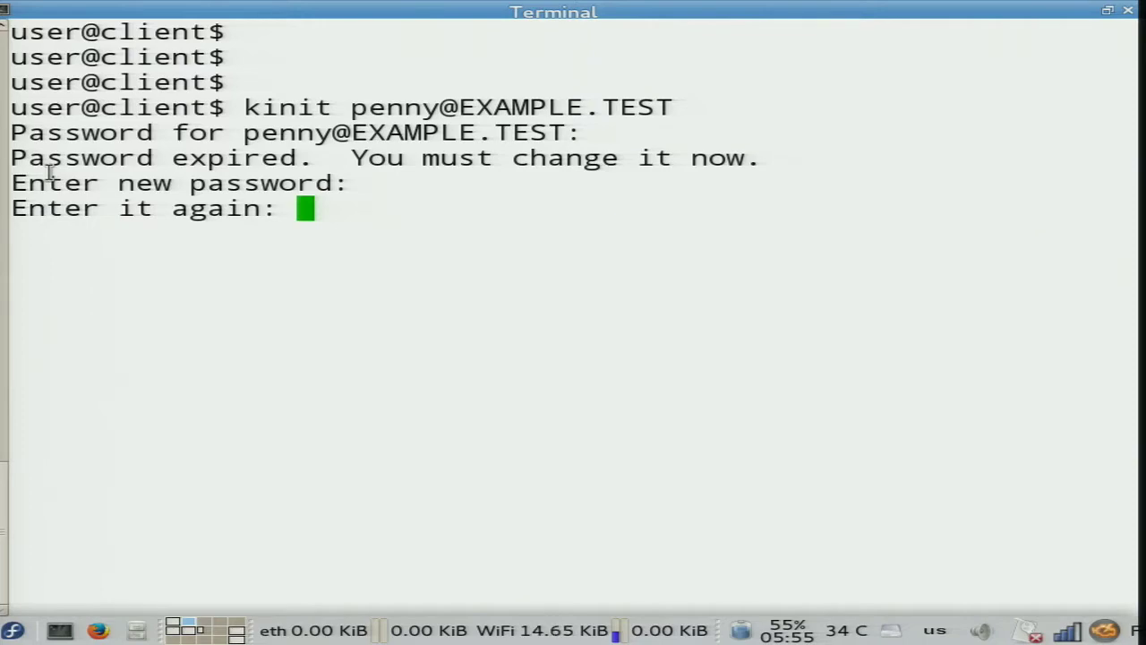
key(Return)
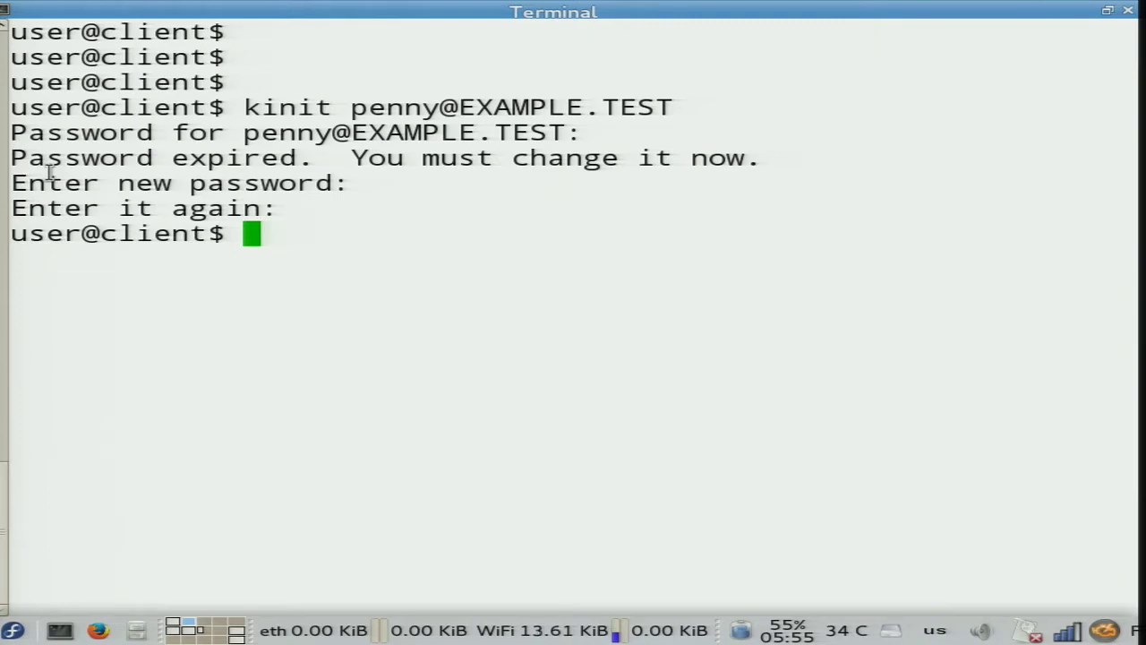
Verify the cached Kerberos ticket with klist.
text(klist)
key(Return)
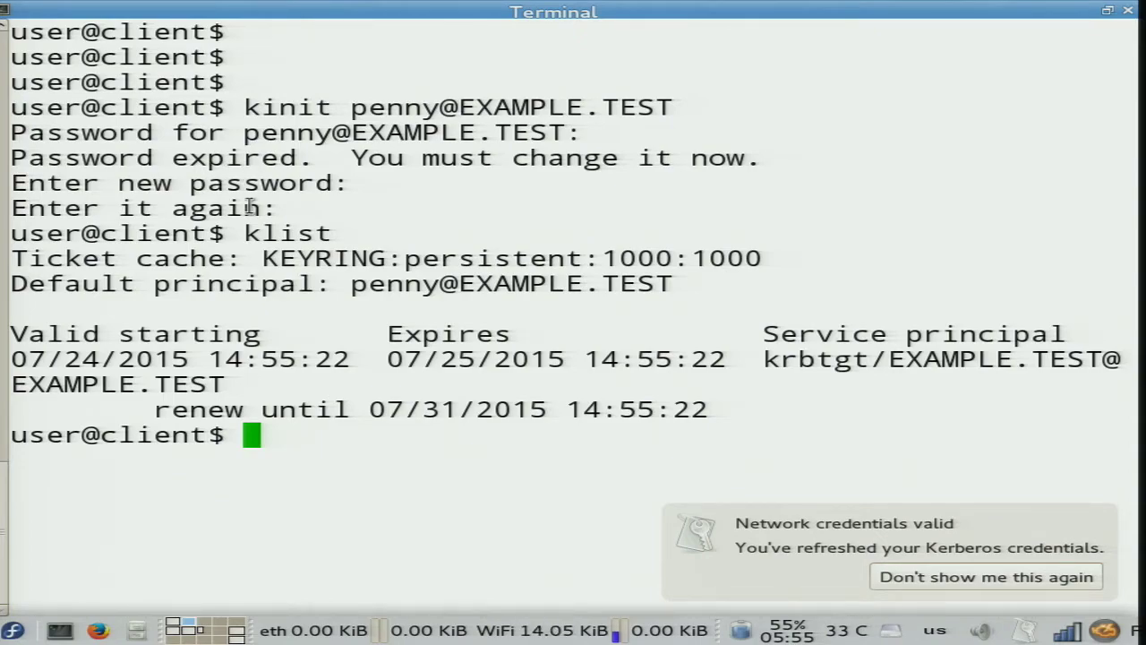
key(alt+Tab)
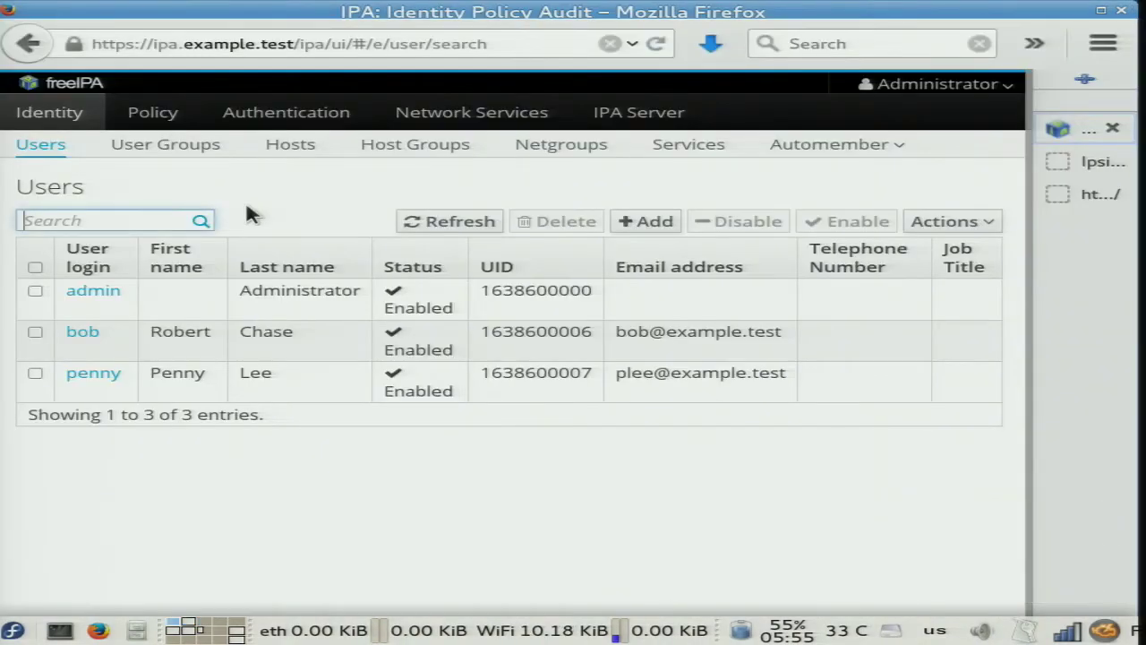
Check the Django site tab and the private Django admin window, then go to the django1 root terminal.
key(ctrl+Tab)
key(ctrl+Tab)
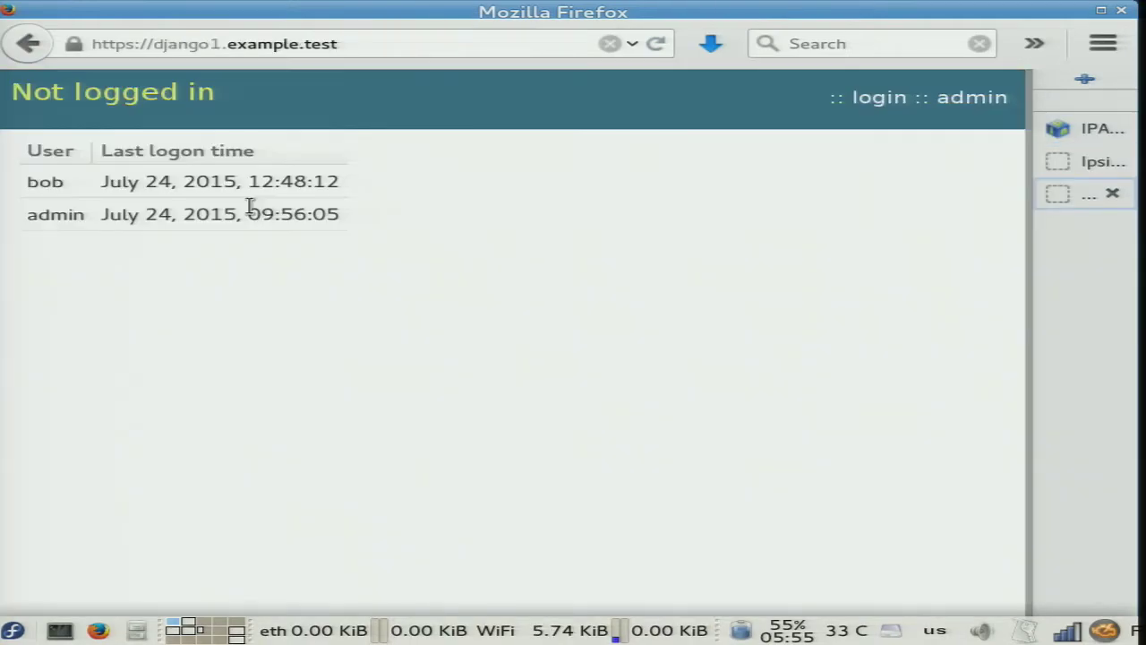
key(alt+Tab)
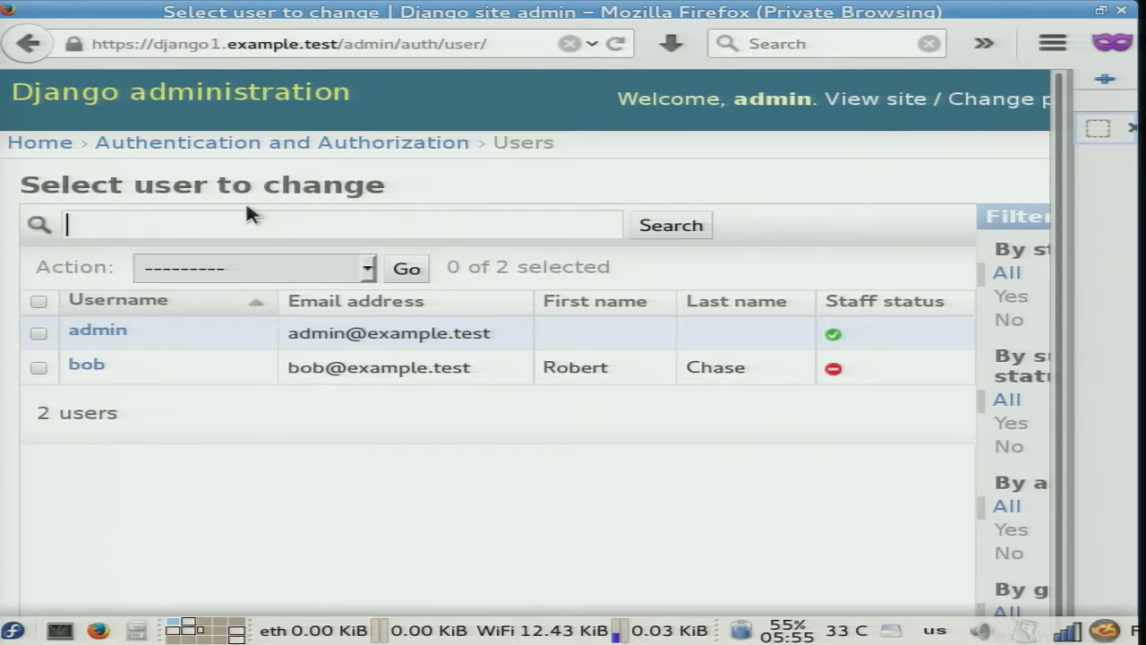
key(alt+Tab)
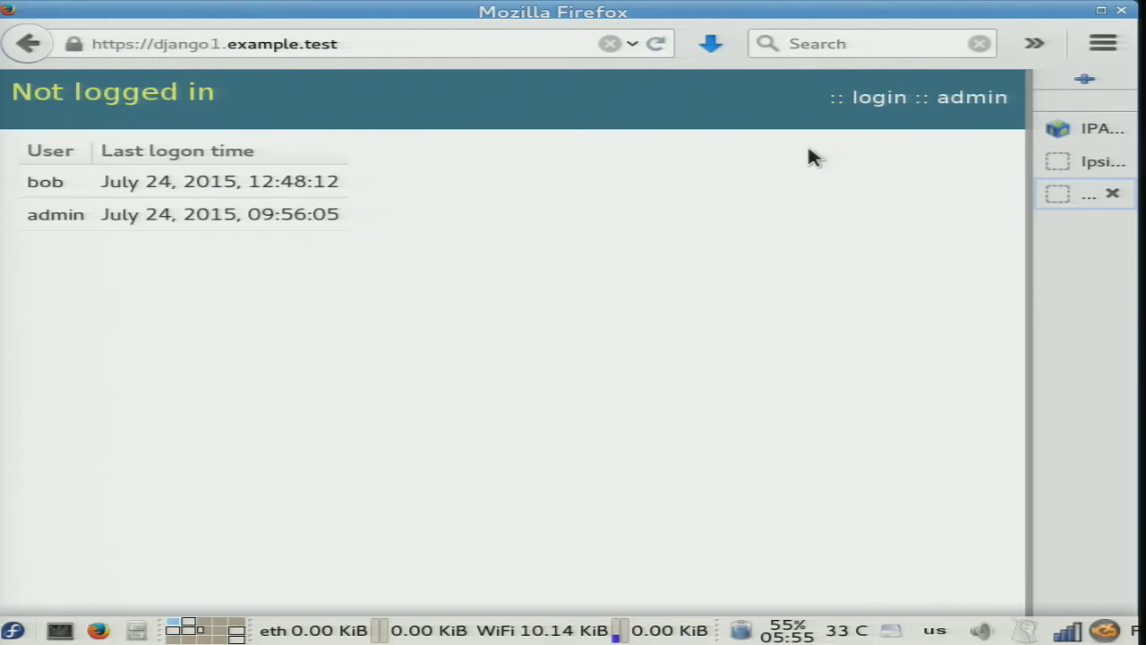
key(alt+Tab)
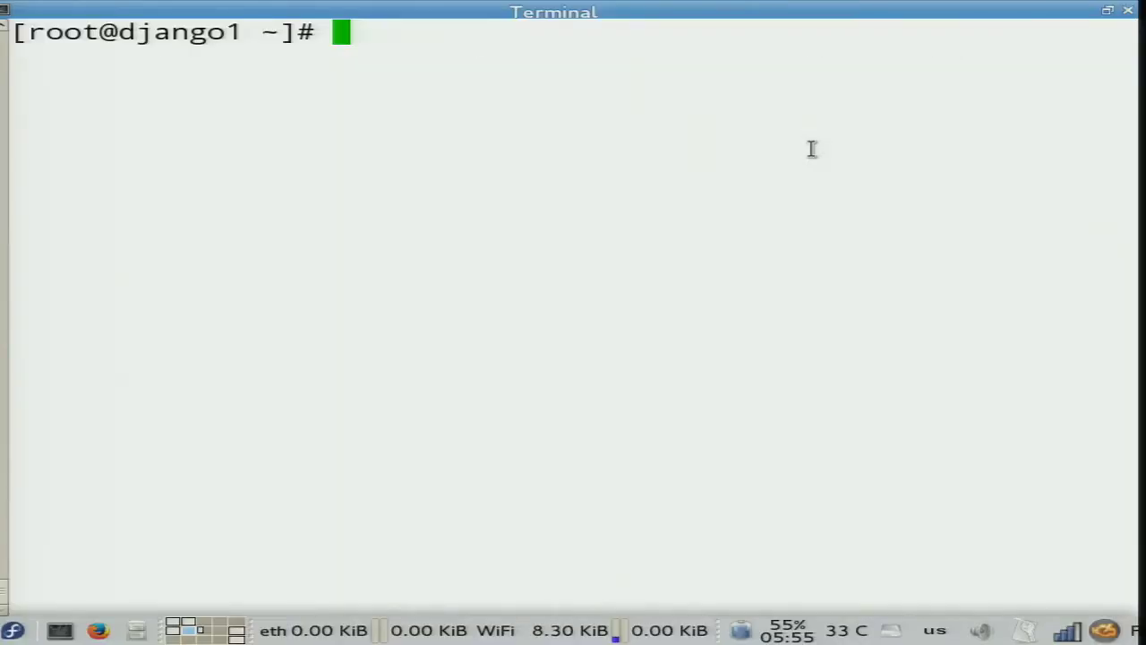
List the contents of /etc/httpd/conf.d/ with ls -la.
key(Return)
key(Return)
text(ls -la)
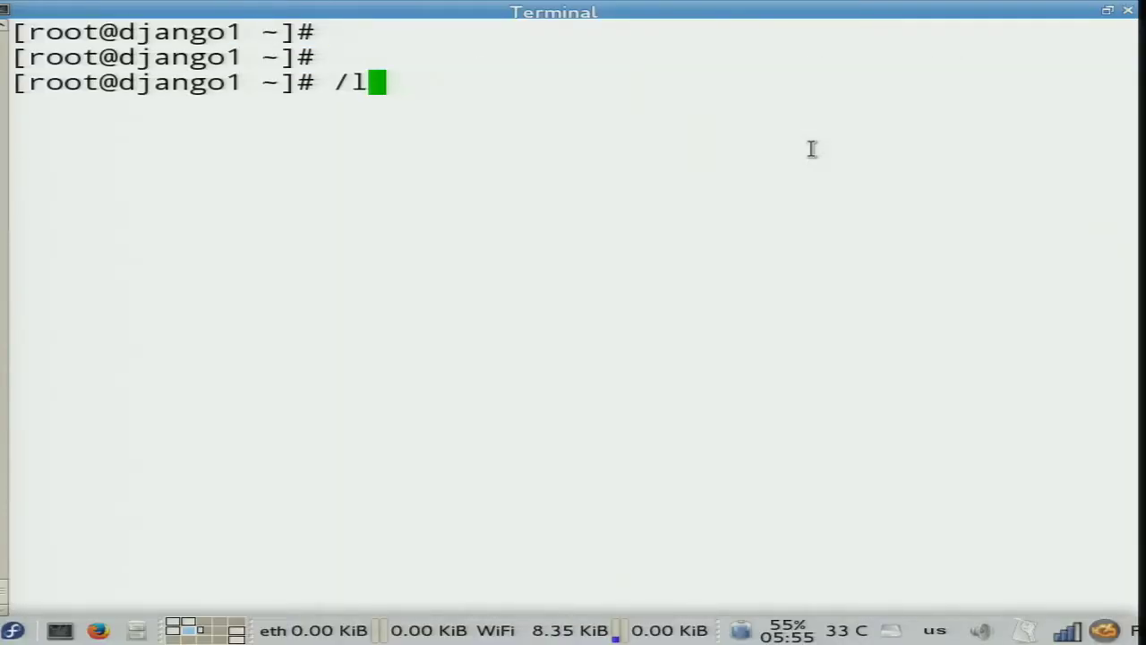
key(Home)
key(Up)
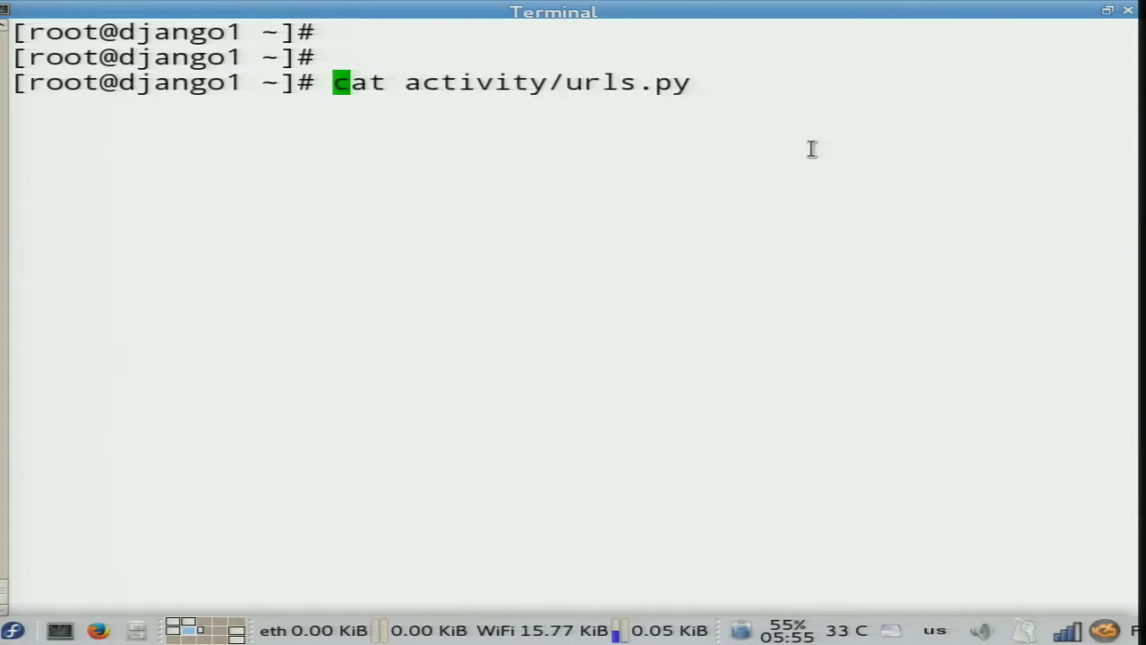
key(ctrl+k)
key(Return)
key(Return)
text(ls -la)
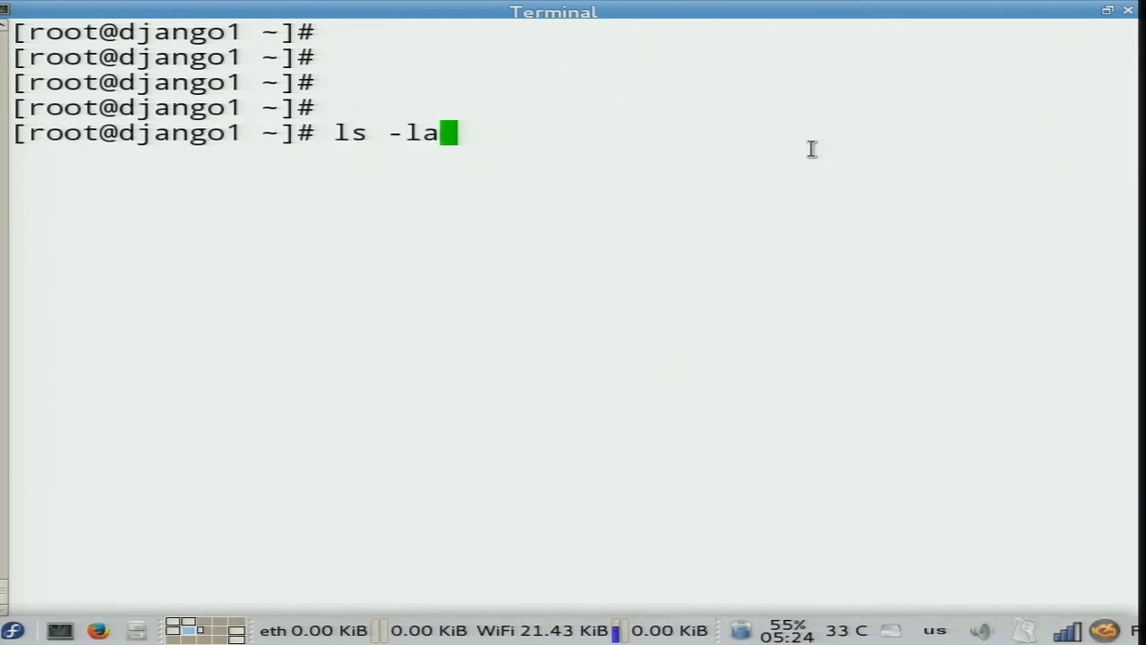
text( /etc/h)
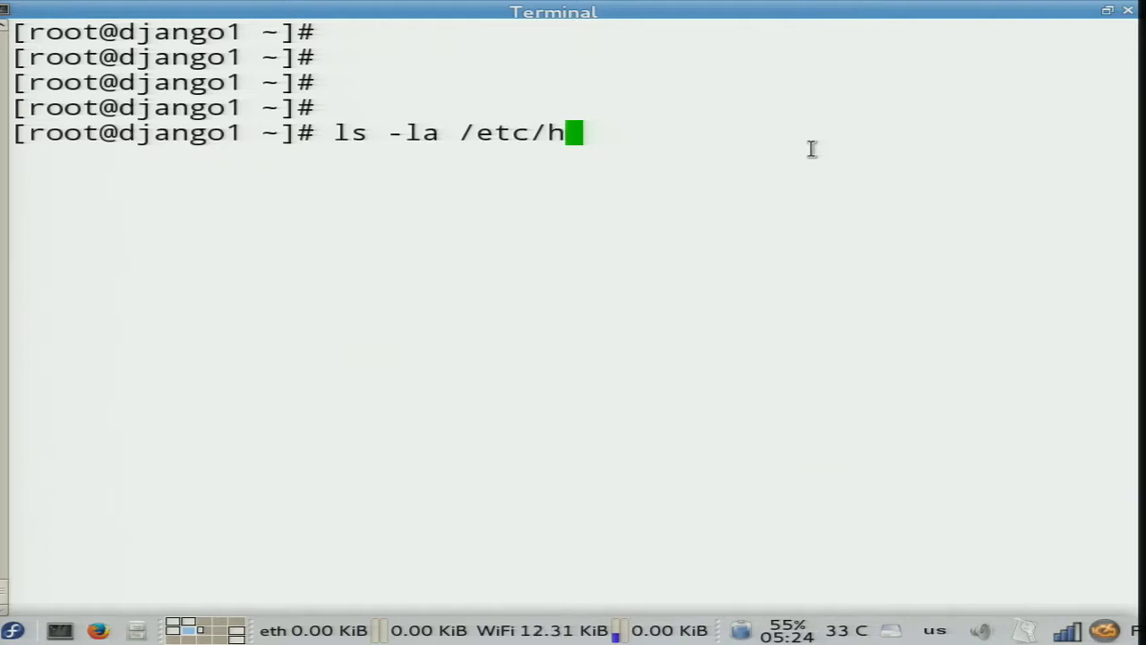
text(ttpd/conf.d/)
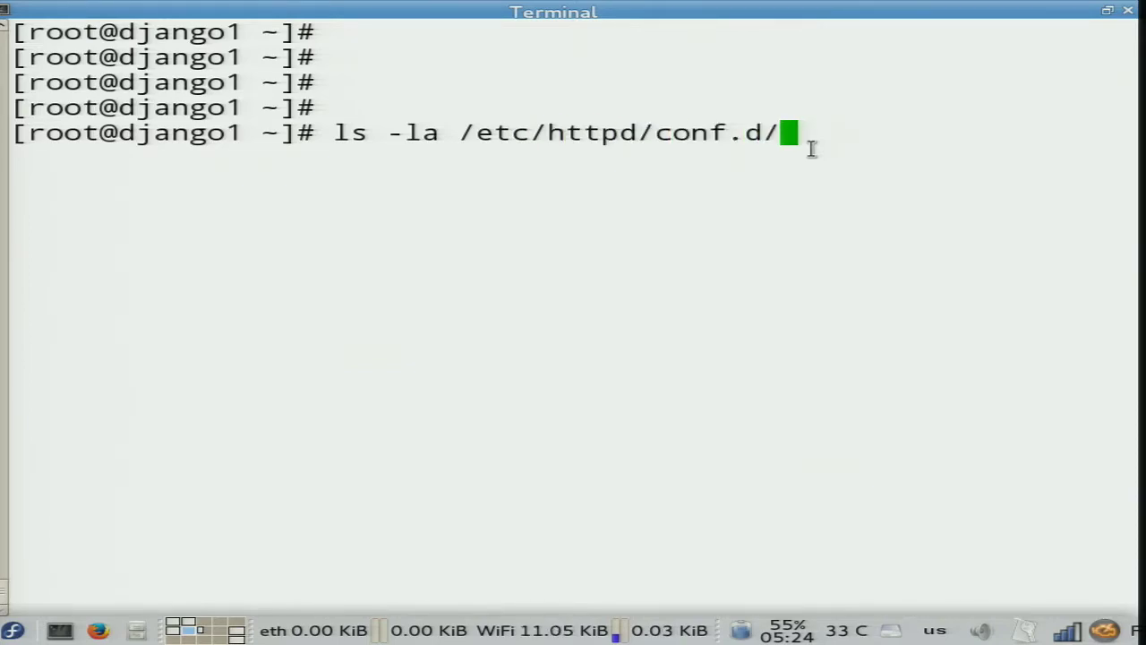
key(Return)
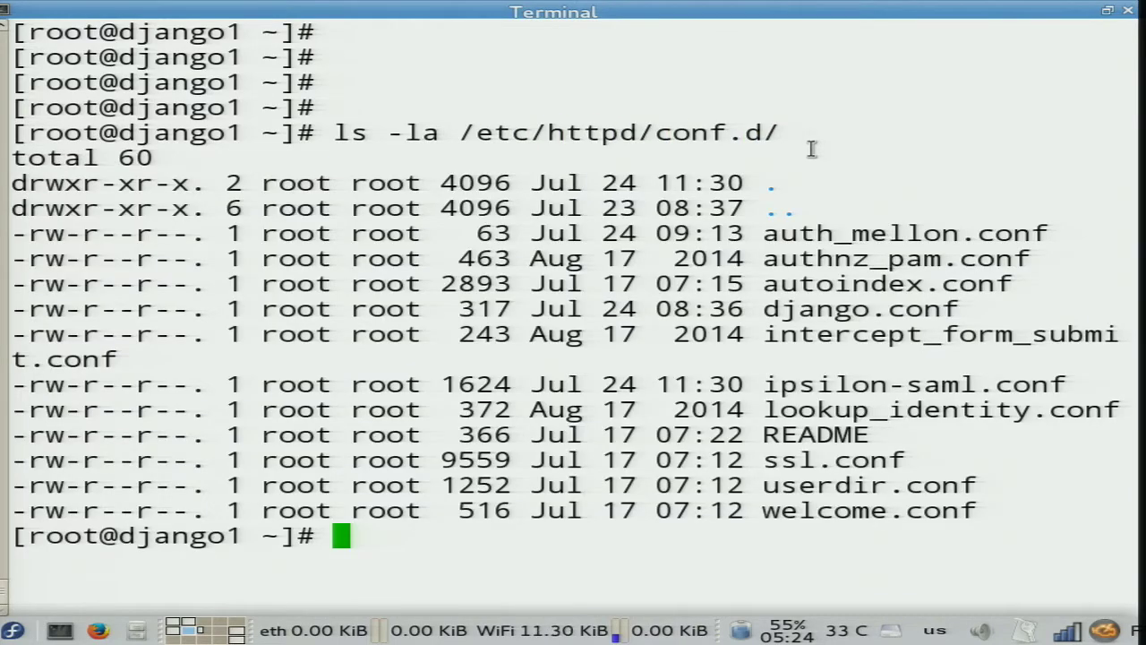
Delete /etc/httpd/conf.d/ipsilon-saml.conf with rm -f.
double_click(818, 383)
key(ctrl+c)
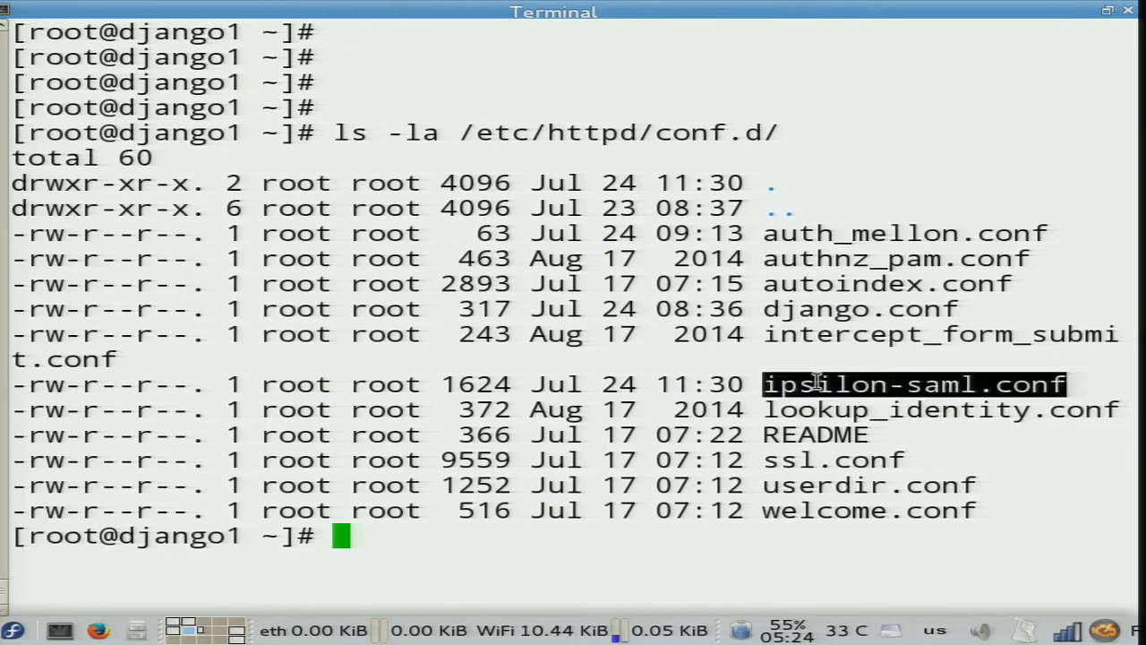
key(Up)
key(Home)
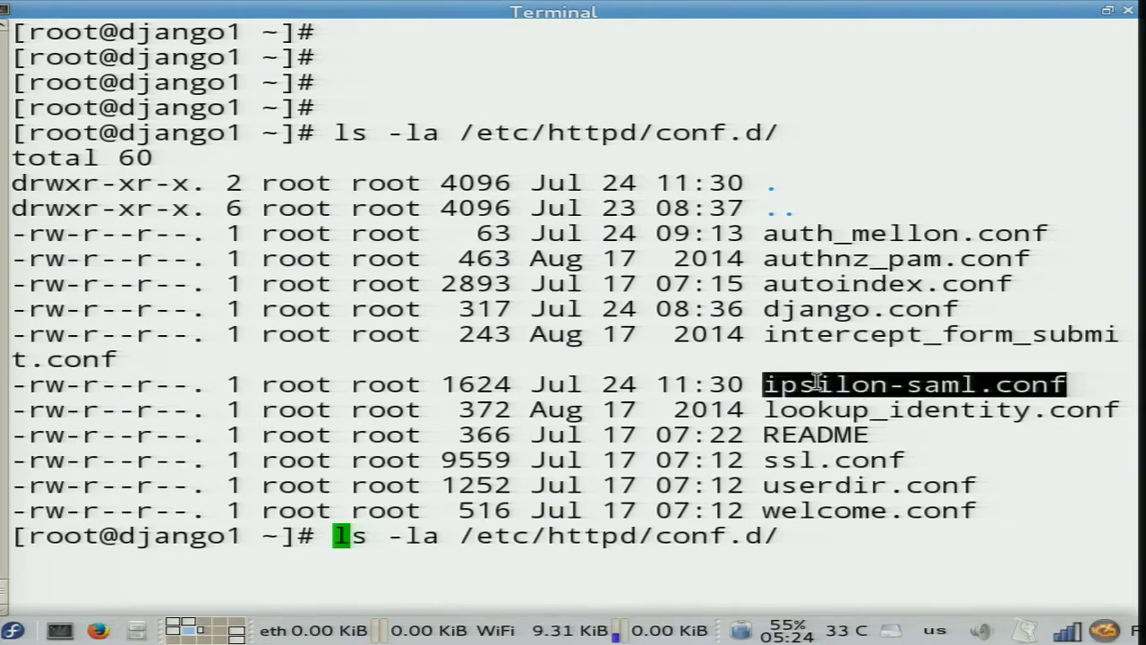
text(rm -f)
key(Delete)
key(Delete)
key(Delete)
key(Delete)
key(Delete)
key(Delete)
key(Delete)
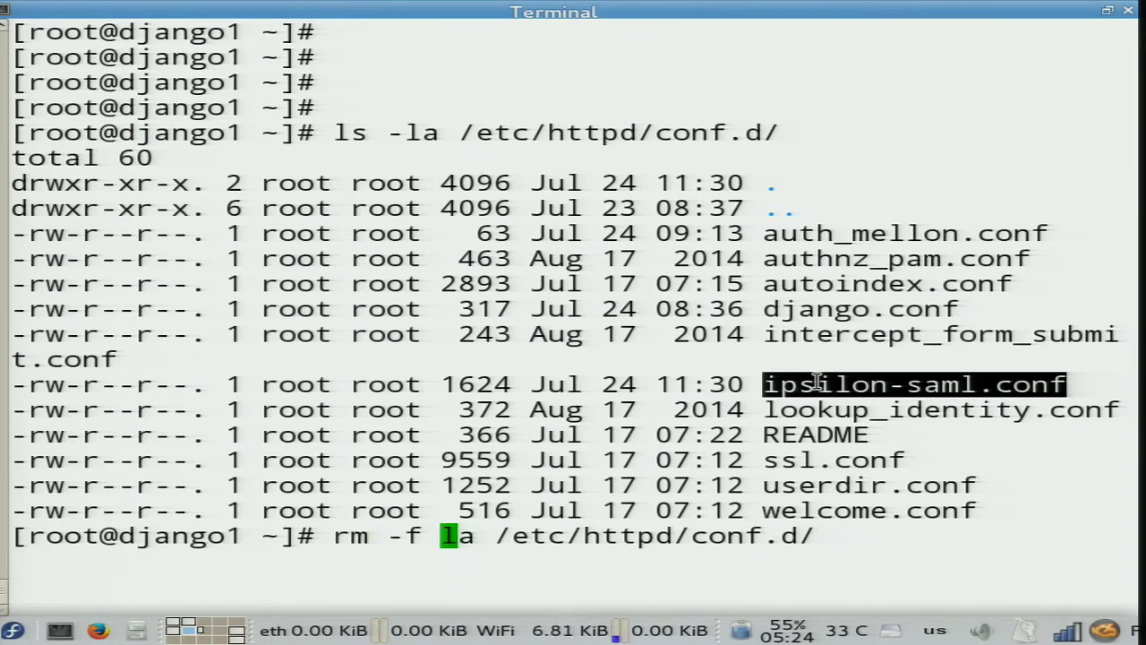
key(End)
middle_click(817, 383)
key(Return)
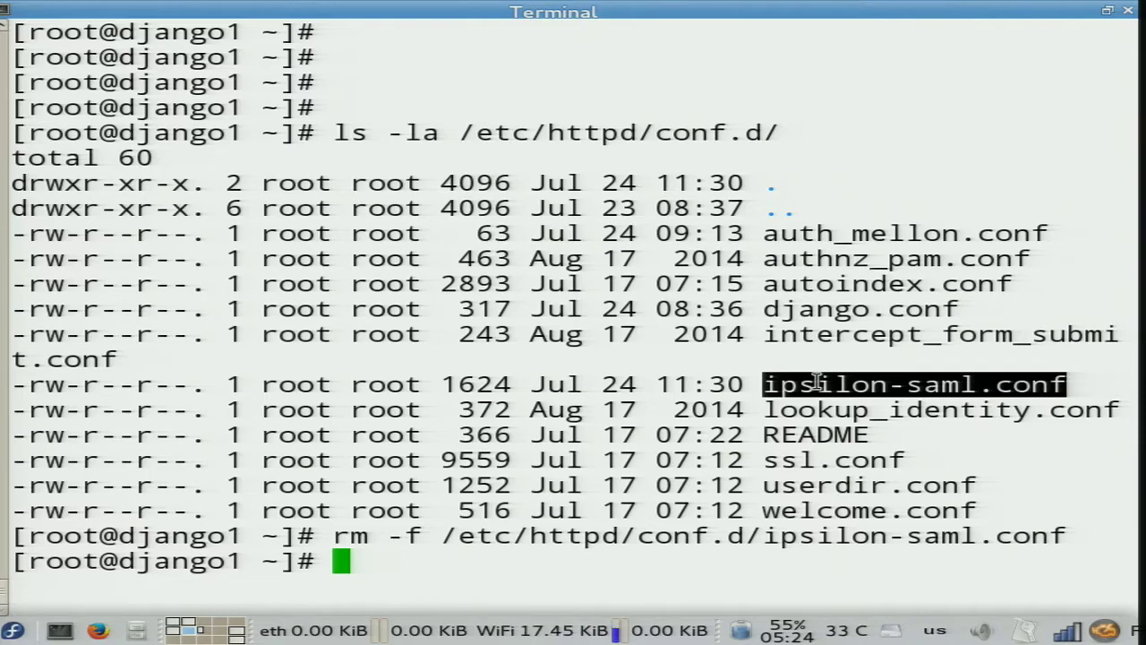
Copy django-external-auth.conf into /etc/httpd/conf.d and list the home directory.
text(cp)
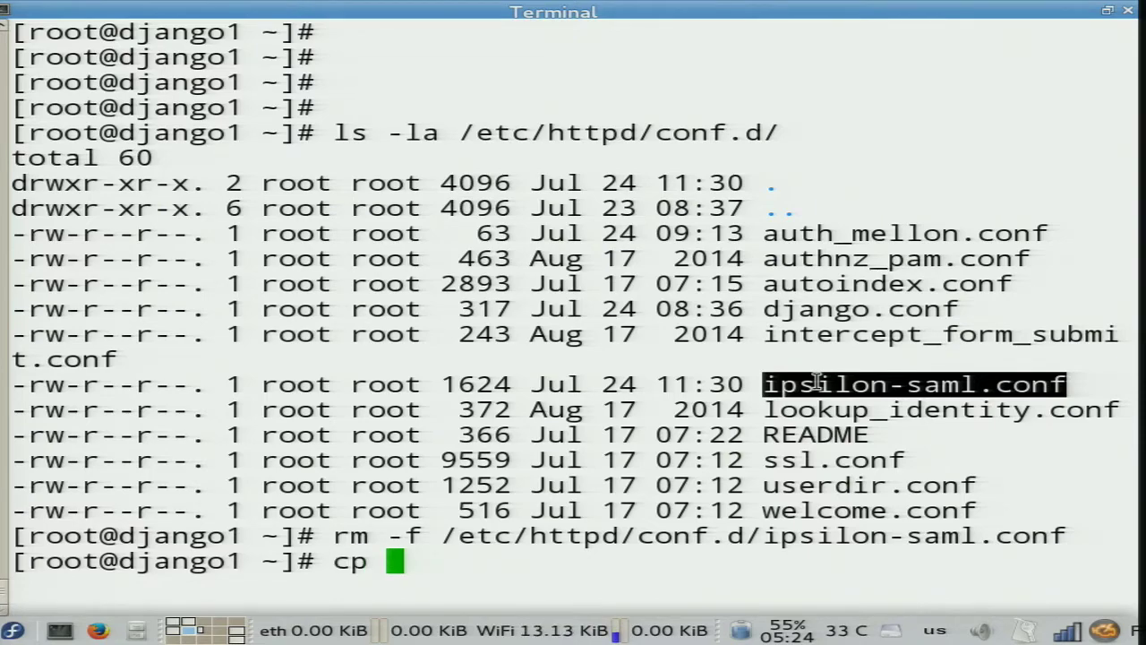
key(Tab)
key(Tab)
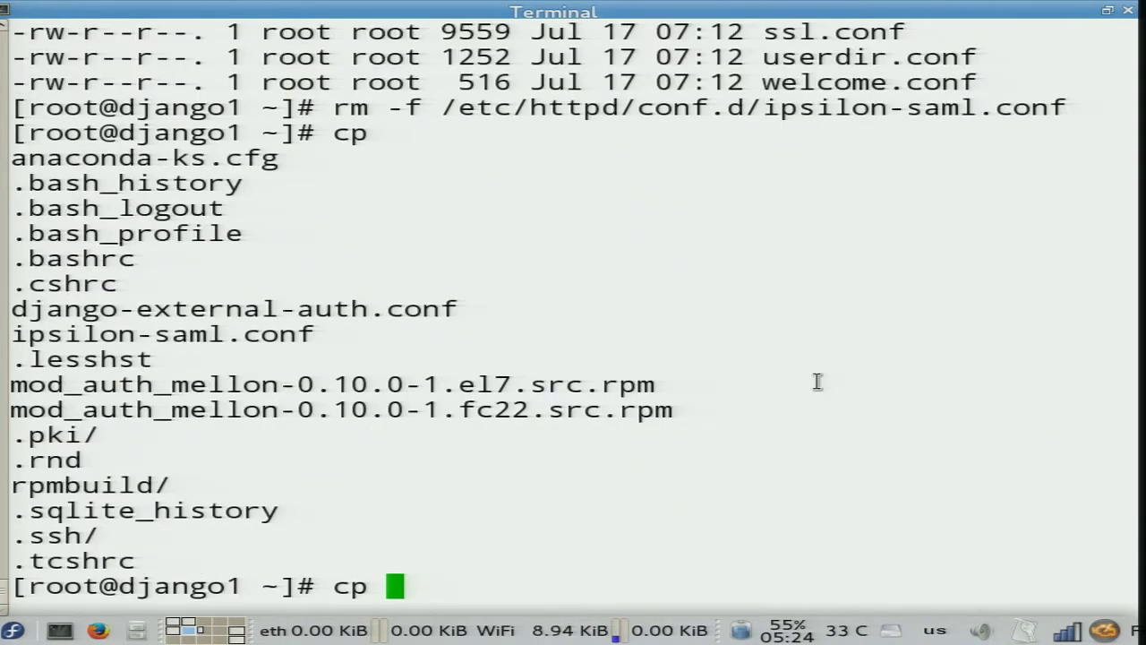
text(dj)
key(Tab)
text(/)
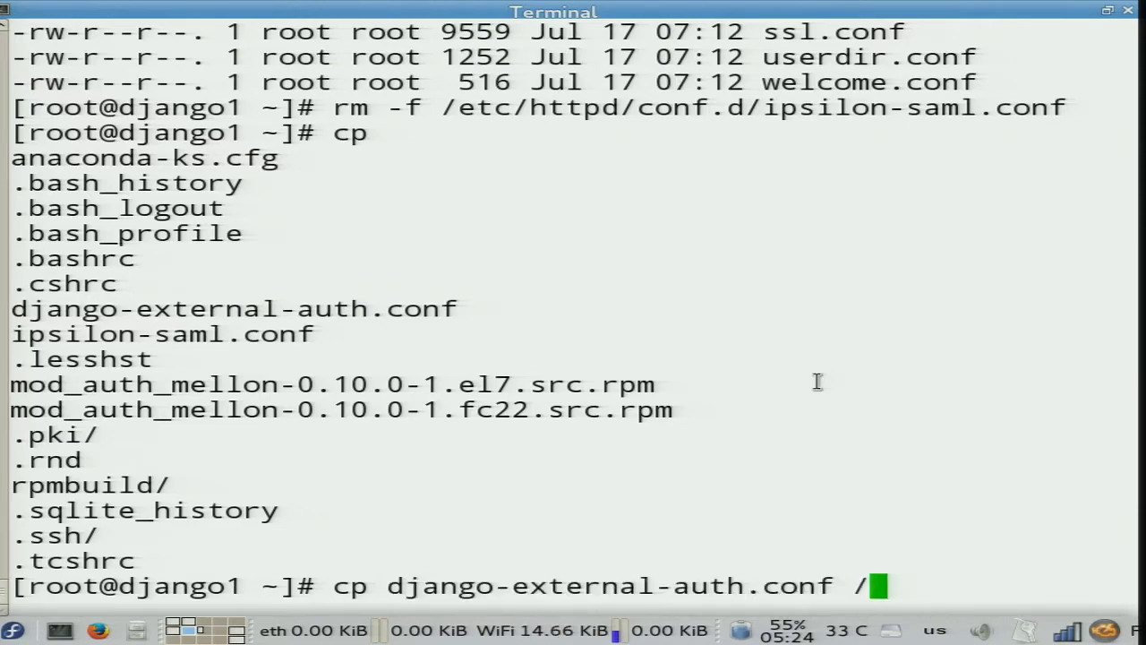
text(etc/httpd/conf.d/)
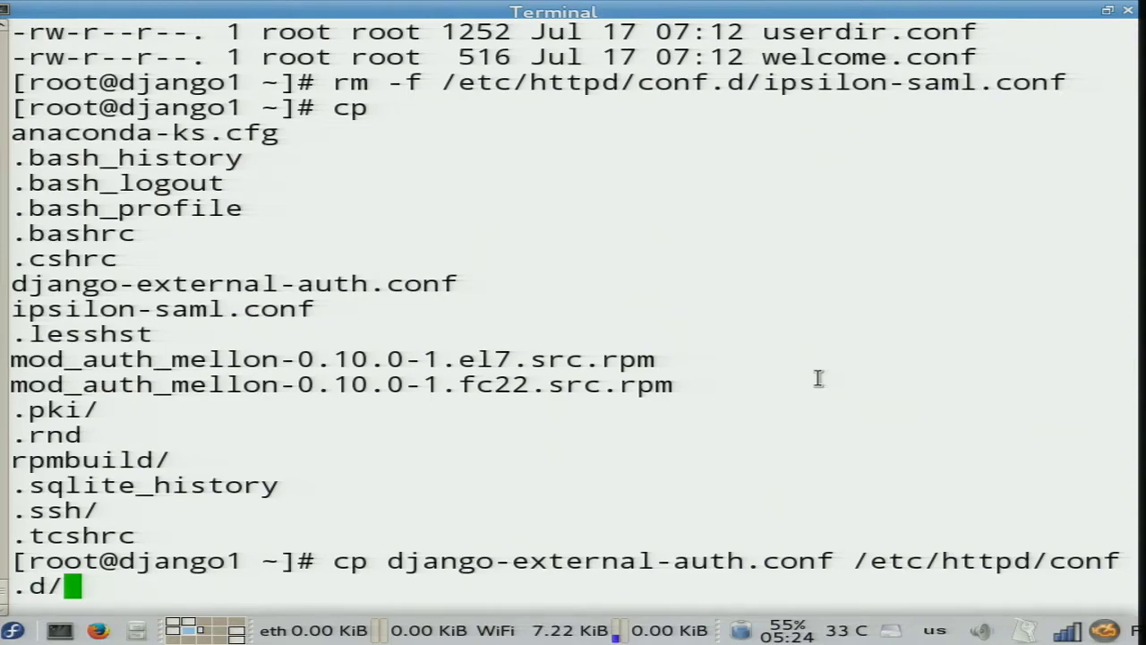
key(BackSpace)
key(BackSpace)
key(BackSpace)
key(BackSpace)
text(f.d)
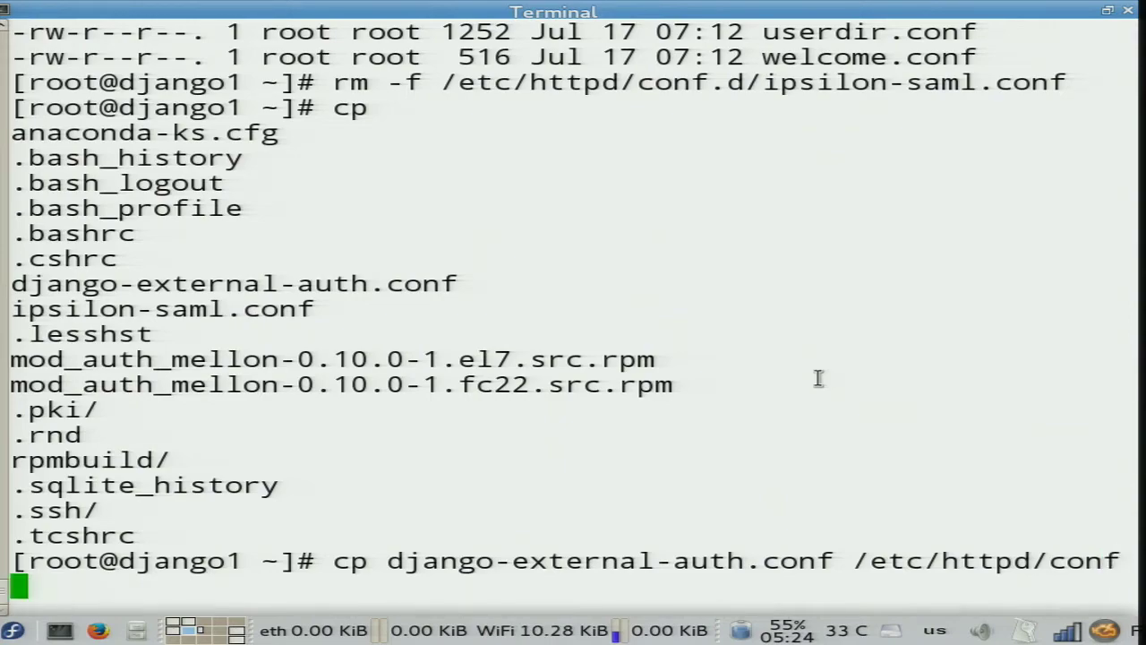
key(Return)
text(ls -la)
key(Return)
key(Return)
key(Return)
key(Return)
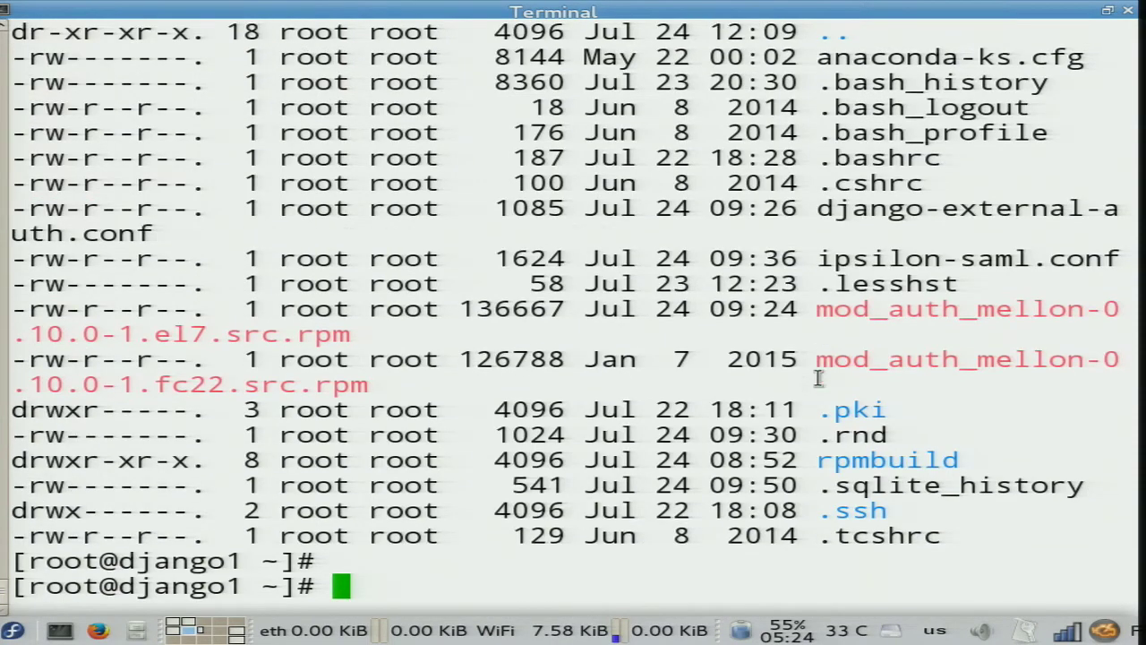
Recall the service httpd restart command from history and restart Apache.
key(Escape)
text(/rest)
key(Return)
key(Return)
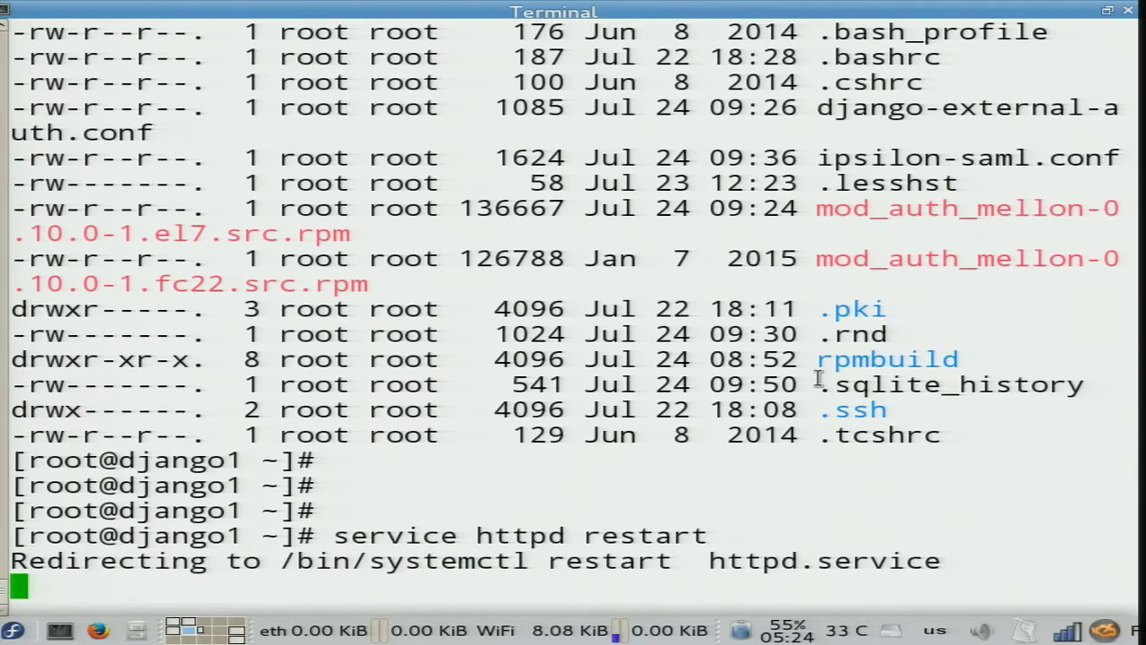
key(Return)
key(Return)
key(Return)
key(Return)
key(Return)
key(Return)
key(Return)
key(Return)
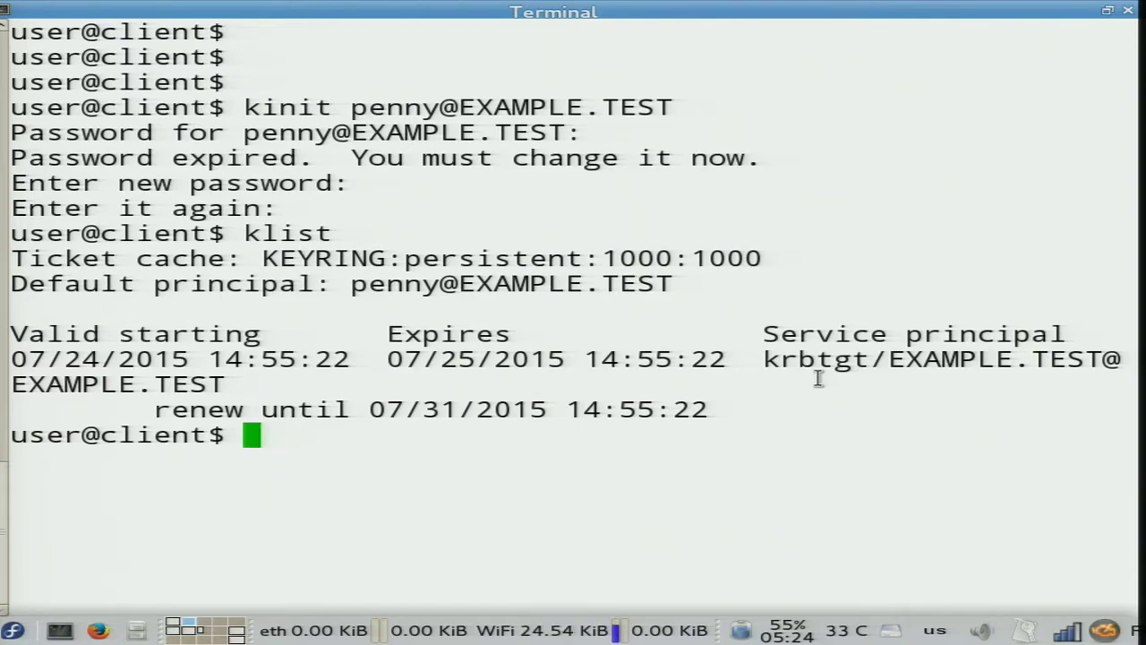
Log in to django1.example.test as penny via SSO and view the private admin window.
key(alt+Tab)
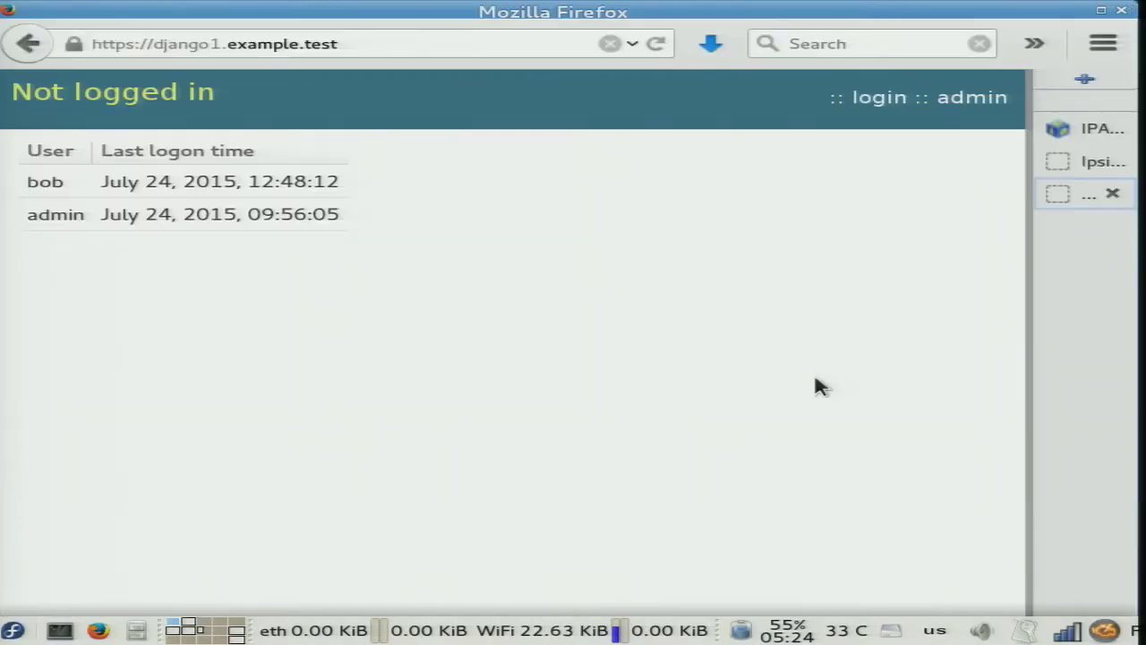
click(870, 103)
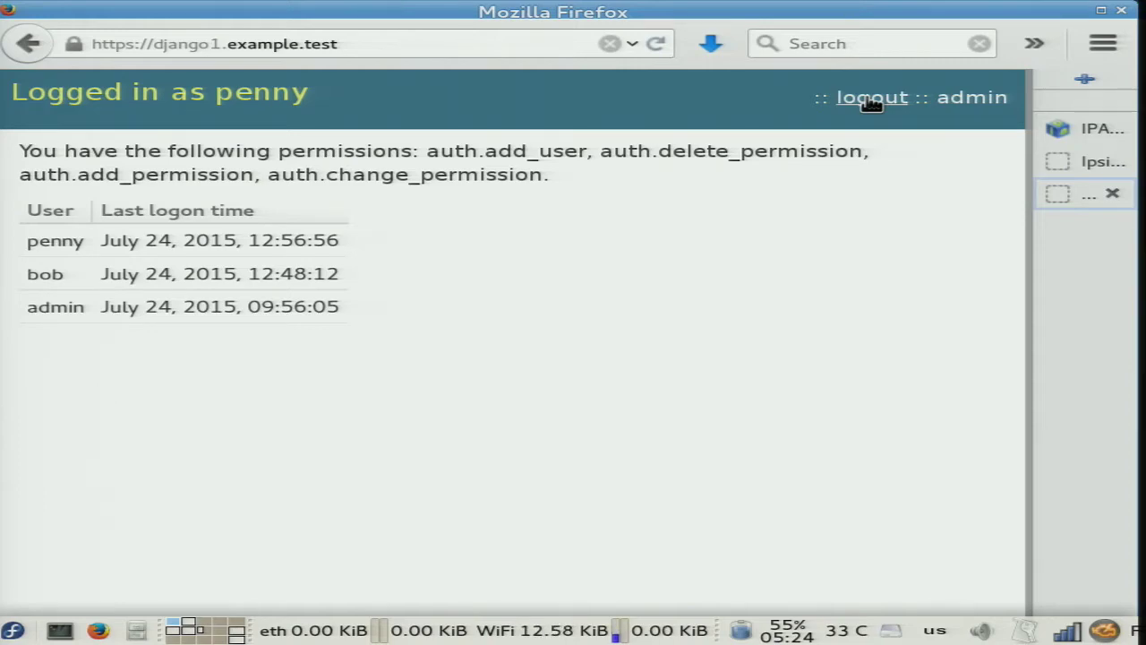
key(alt+Tab)
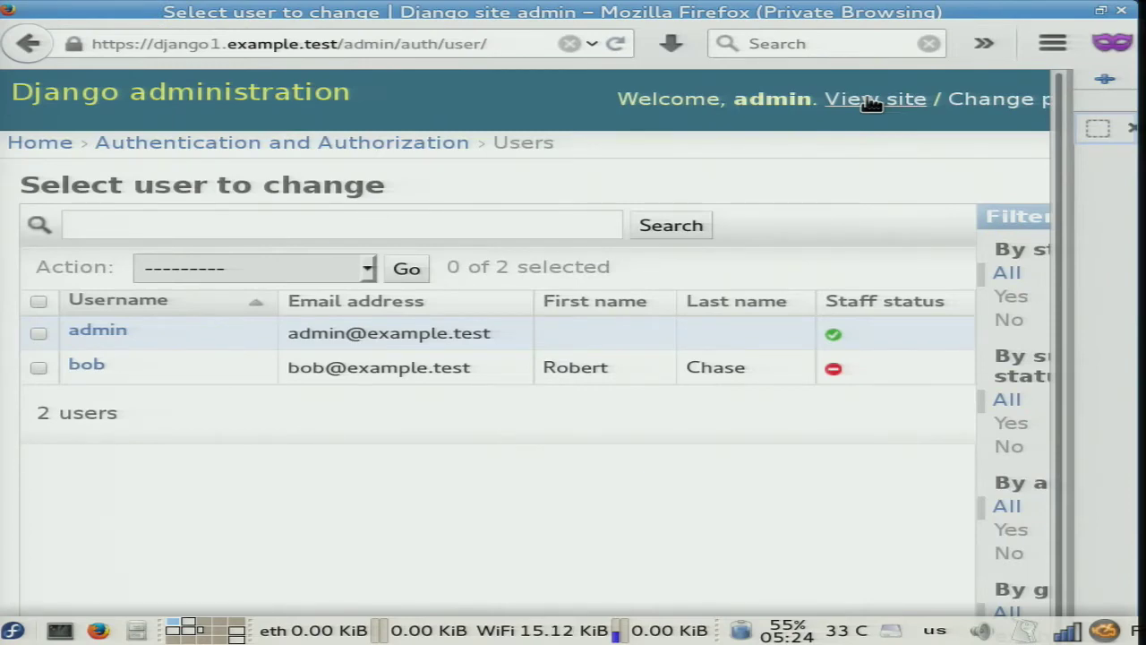
Reload the Django admin Users list and inspect penny's user record and groups.
key(ctrl+l)
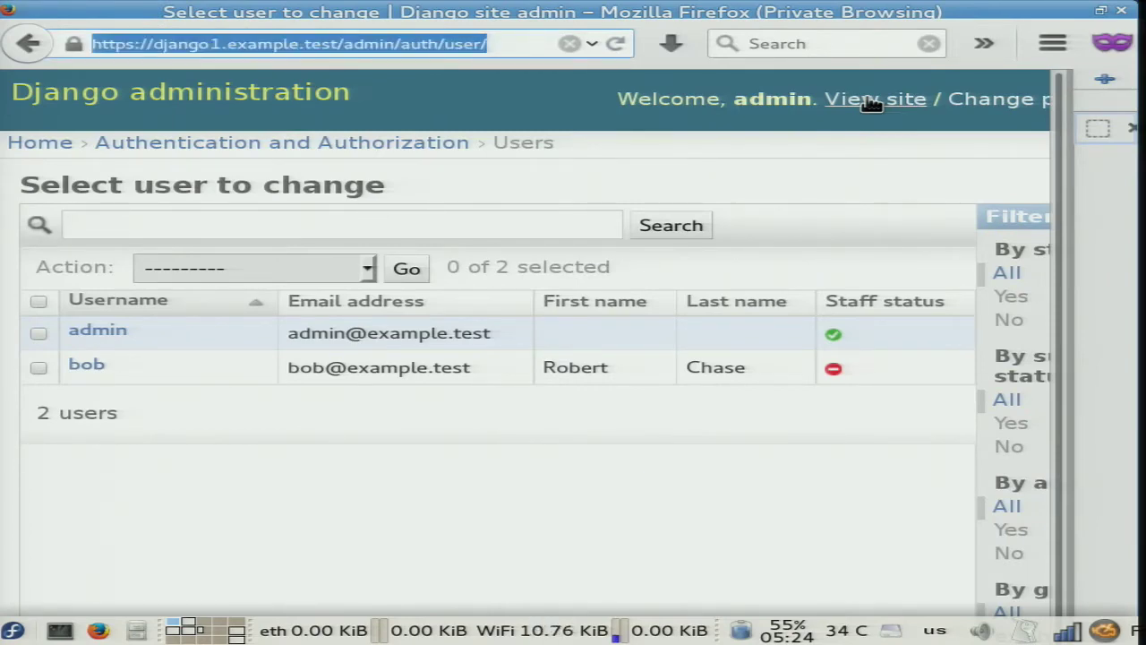
key(Return)
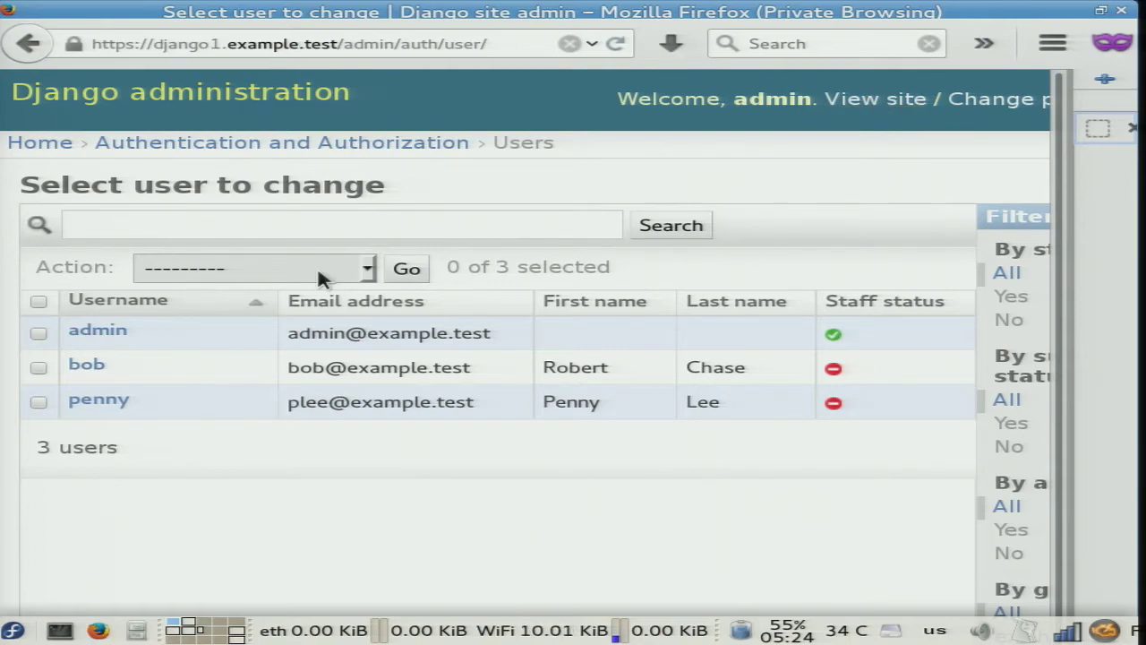
click(103, 402)
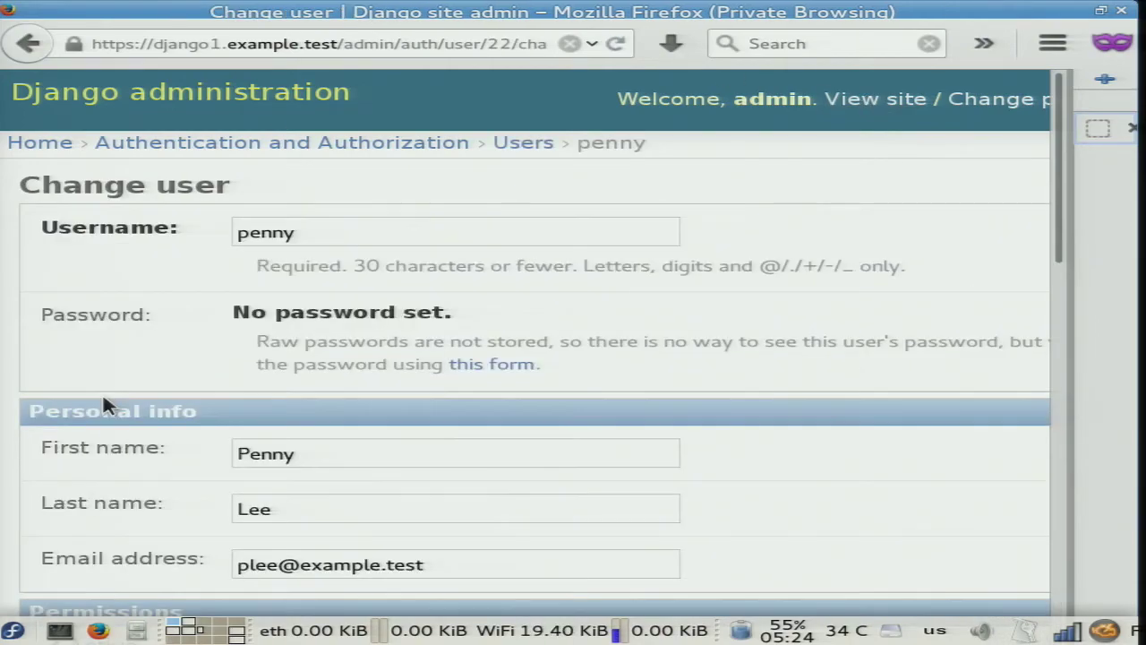
scroll(826, 314, down, 8)
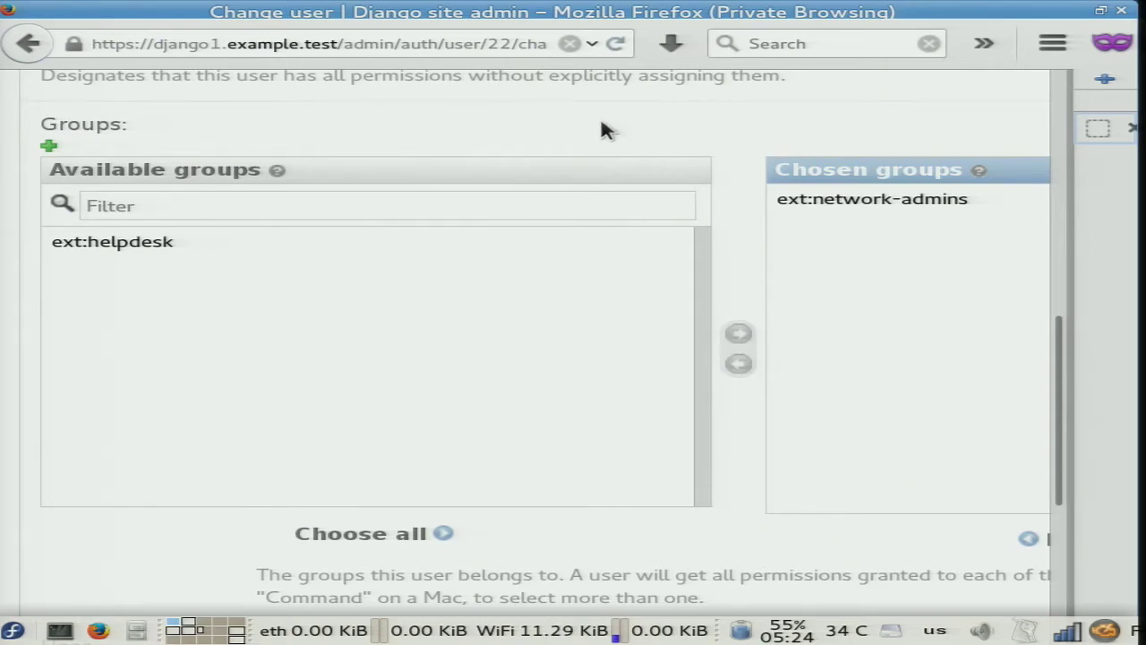
key(Home)
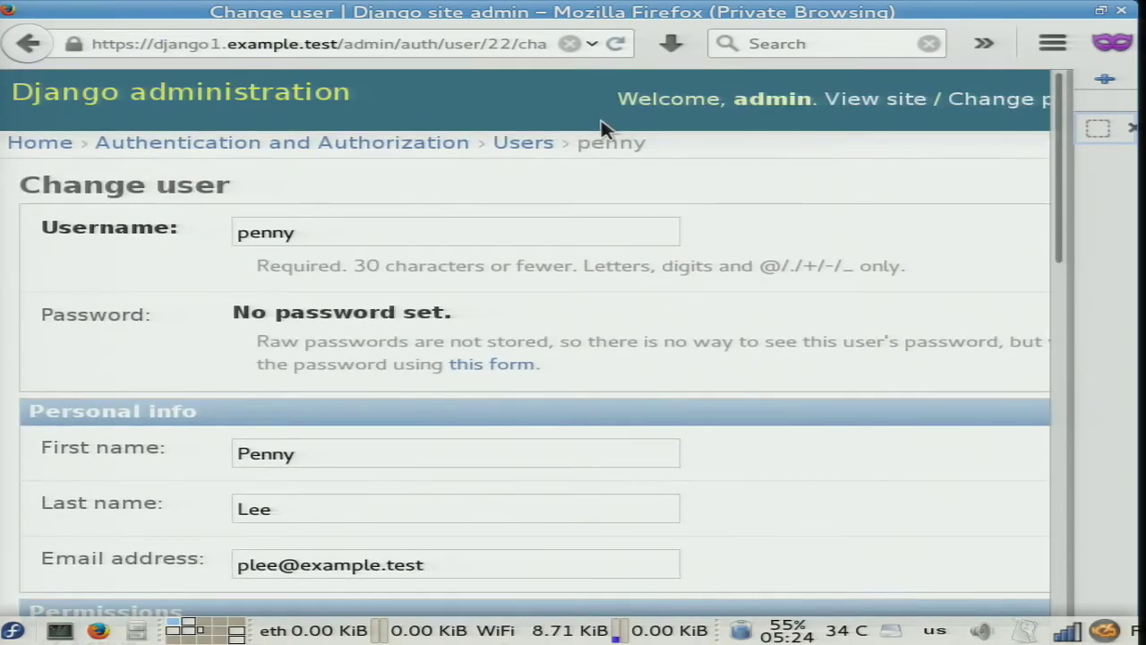
Open the ext:network-admins group details, then advance the slides to 'Conclusion'.
click(388, 147)
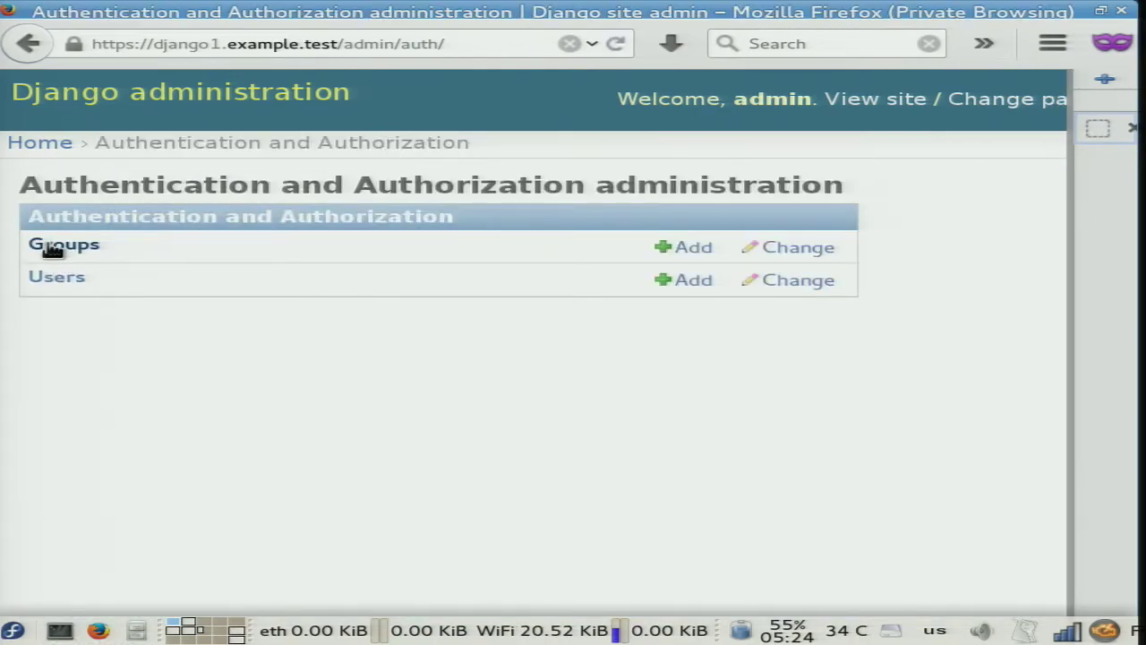
click(52, 249)
click(155, 365)
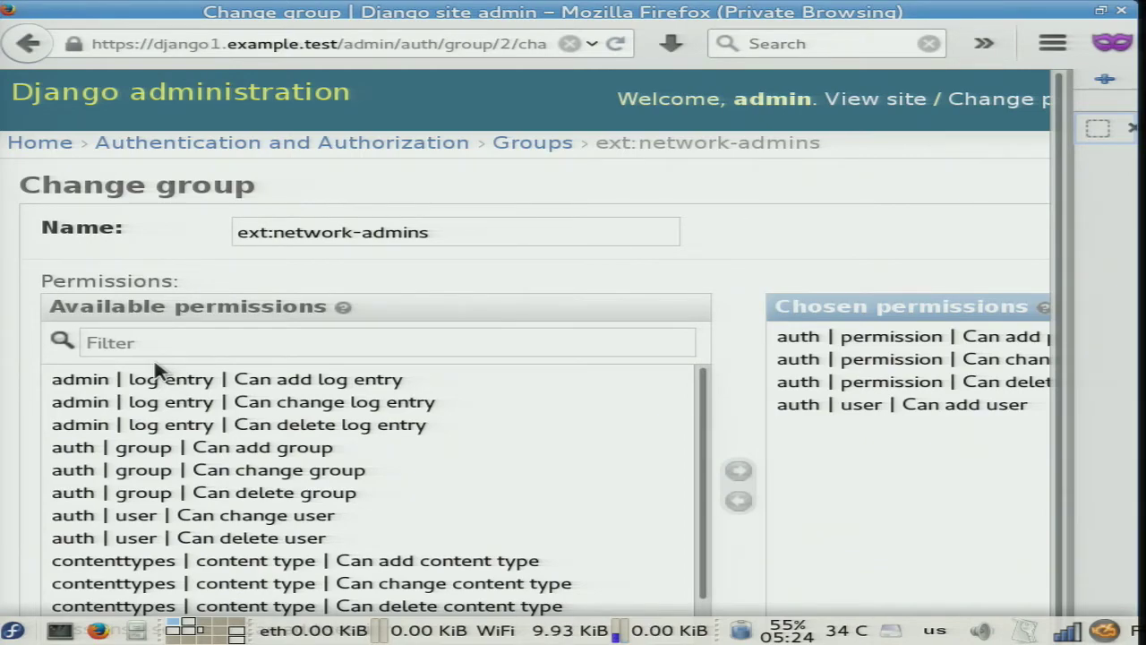
key(alt+Tab)
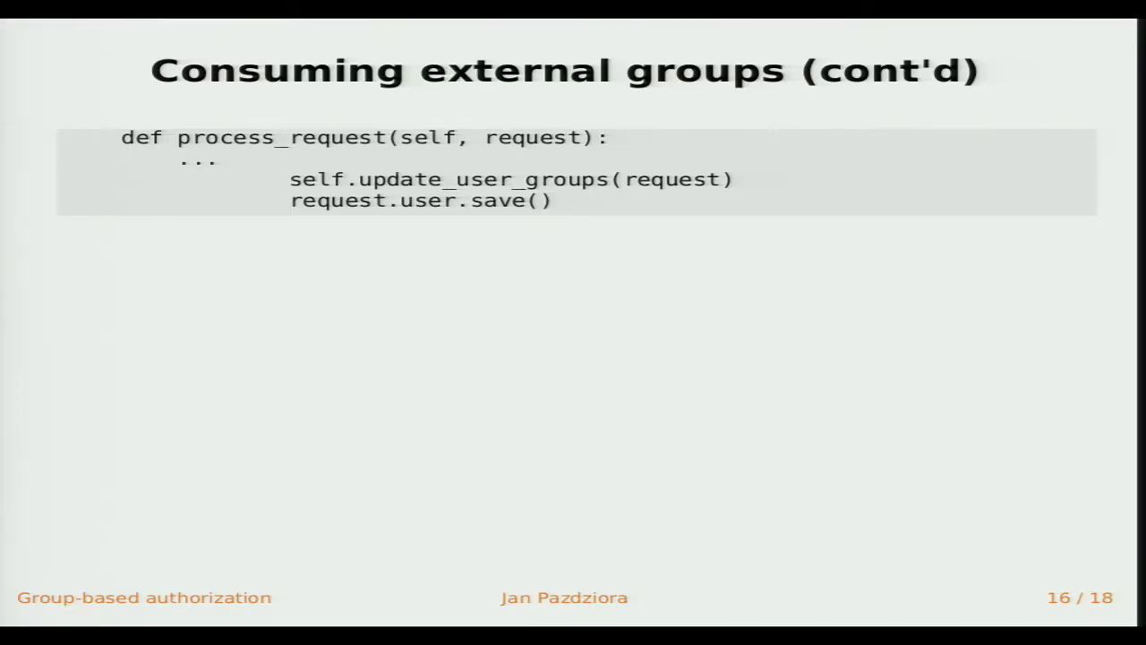
key(Right)
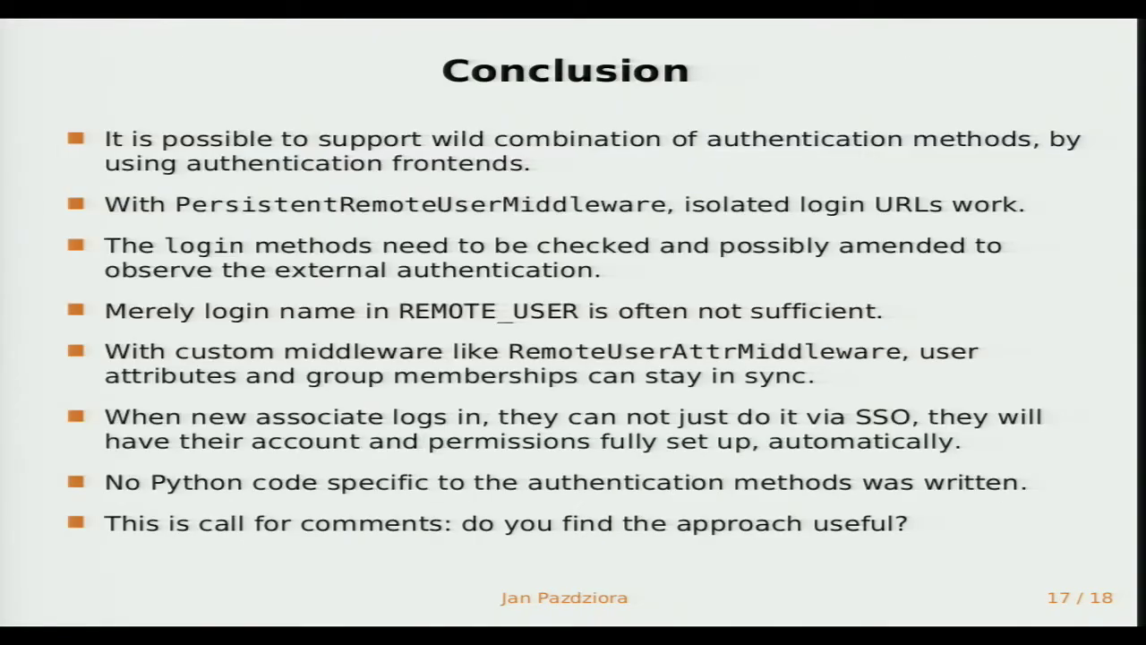